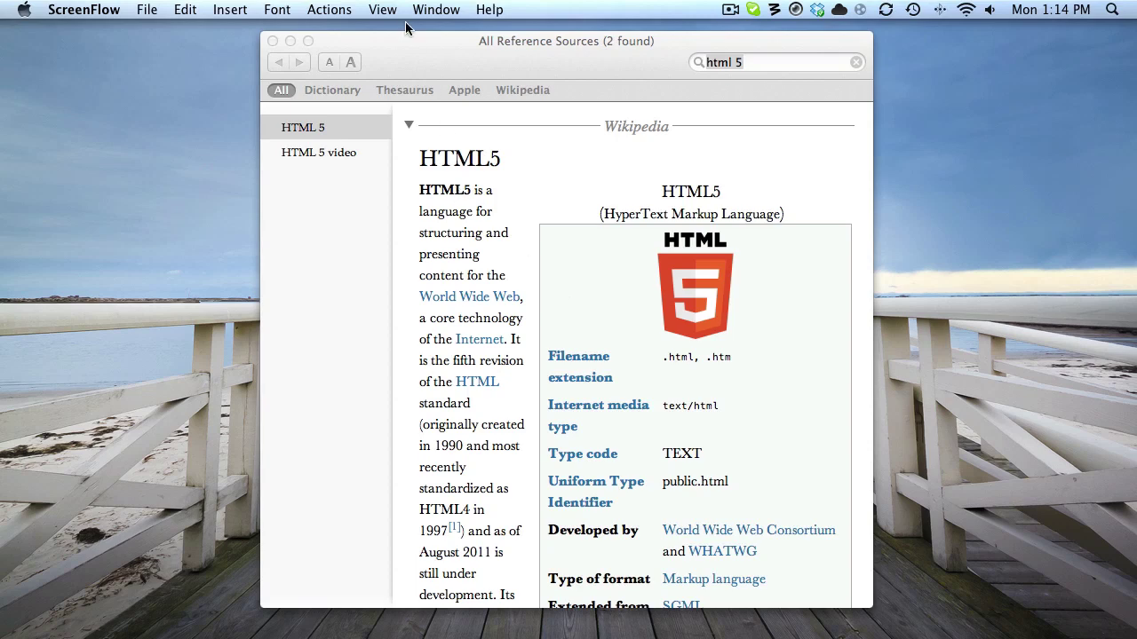
Move the Dictionary window to the screen's upper-left corner and stretch it to cover the whole screen
{"action": "left_click", "coordinate": [497, 48]}
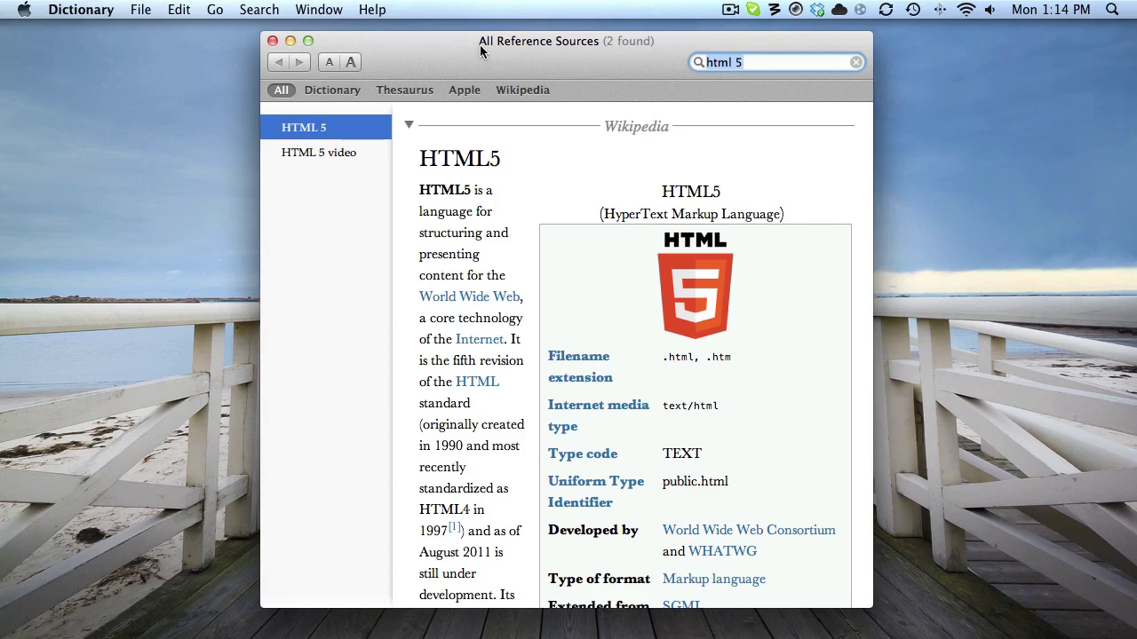
{"action": "left_click_drag", "start_coordinate": [498, 47], "coordinate": [238, 39]}
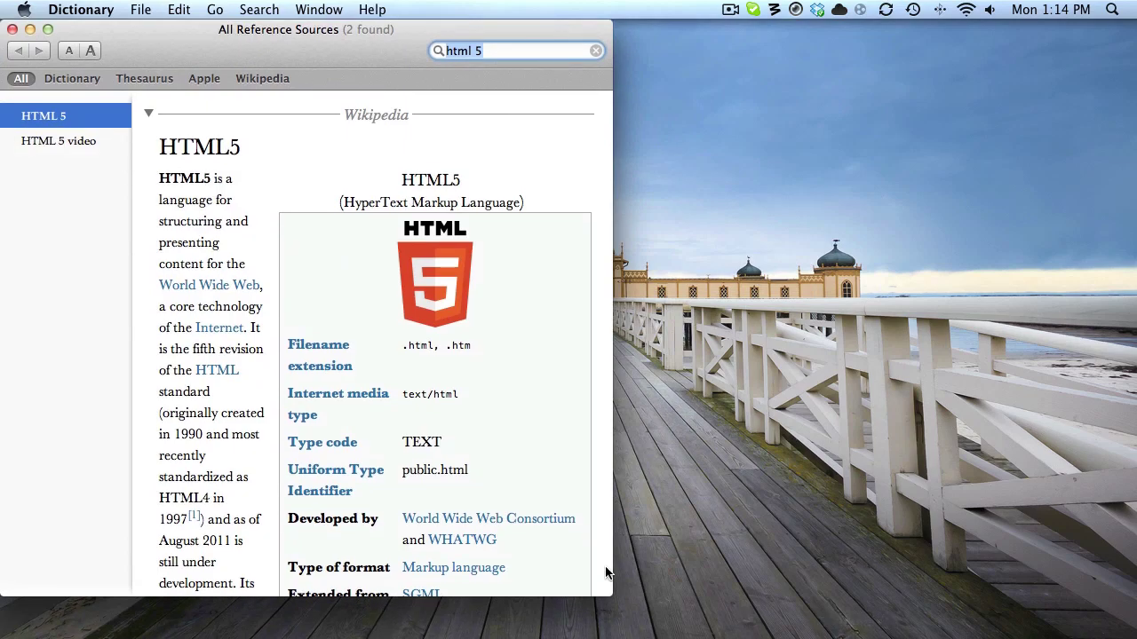
{"action": "left_click_drag", "start_coordinate": [607, 591], "coordinate": [1135, 638]}
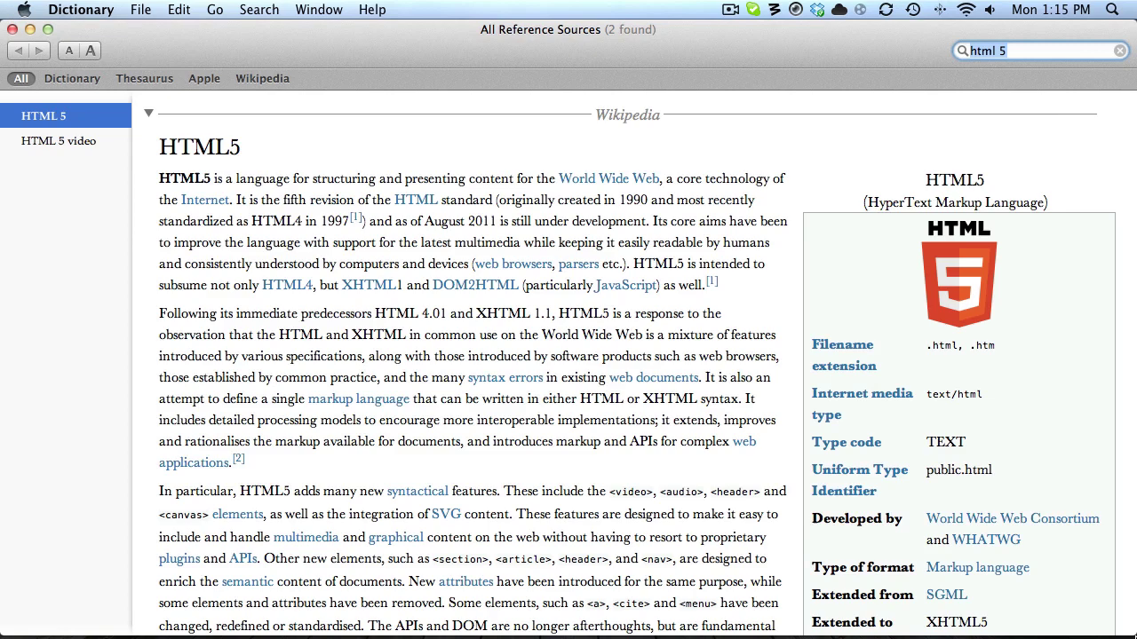
{"action": "mouse_move", "coordinate": [1115, 632]}
Manually shrink the Dictionary window in width and height and move it near the upper middle of the screen
{"action": "left_click_drag", "start_coordinate": [1135, 417], "coordinate": [520, 413]}
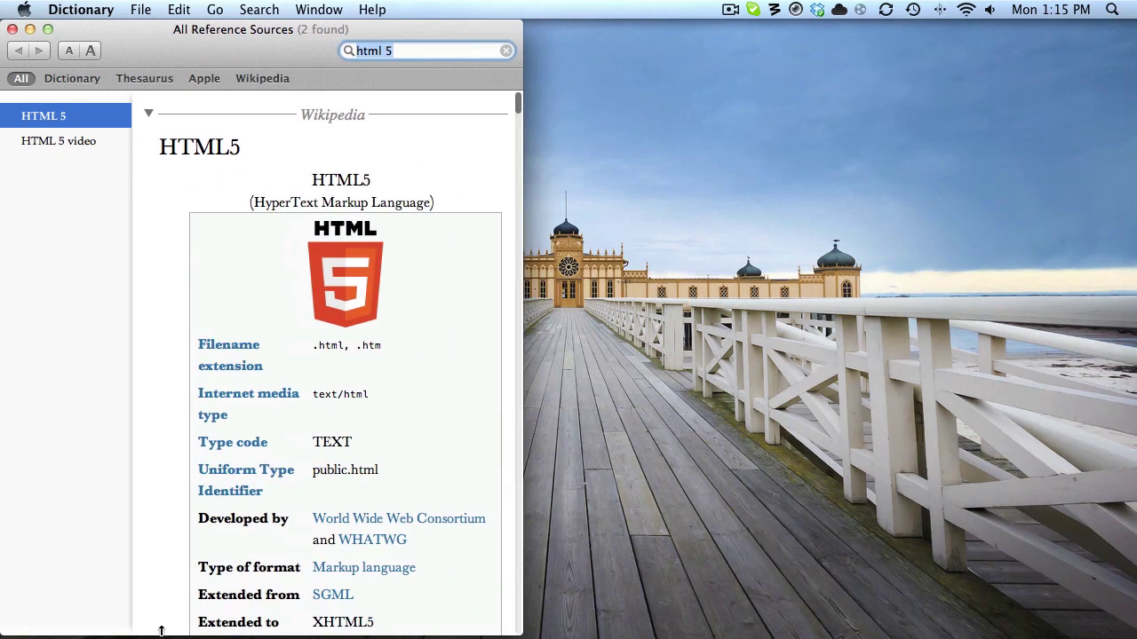
{"action": "left_click_drag", "start_coordinate": [165, 633], "coordinate": [258, 394]}
{"action": "left_click_drag", "start_coordinate": [142, 33], "coordinate": [467, 111]}
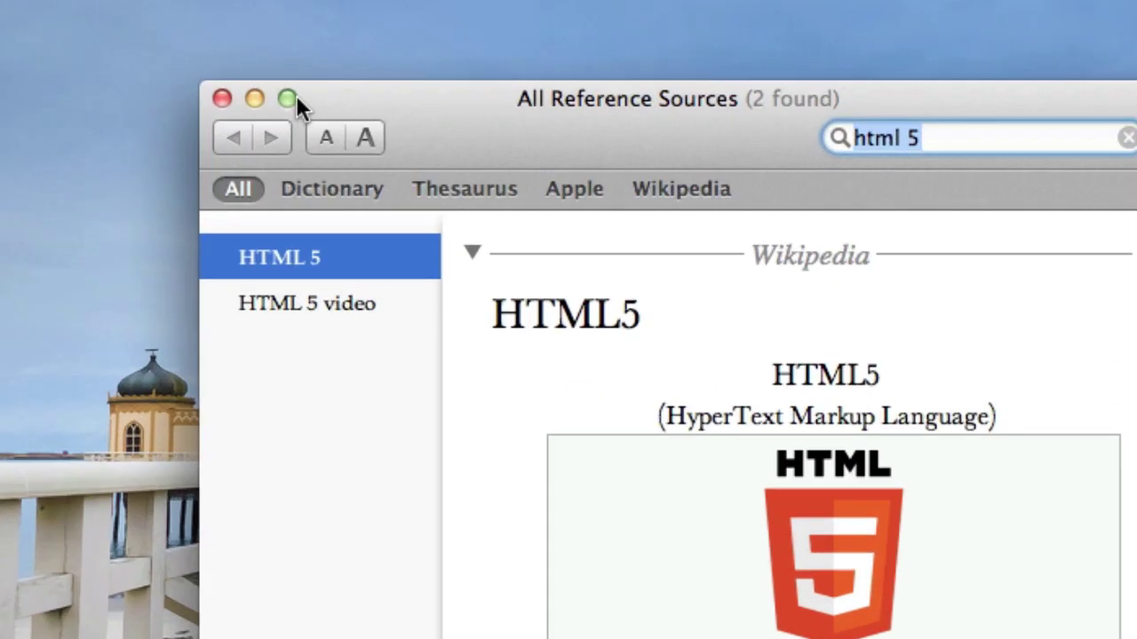
Fill the screen with the Dictionary window through Moom's zoom-button controls, and revert it to its previous size and position
{"action": "mouse_move", "coordinate": [371, 106]}
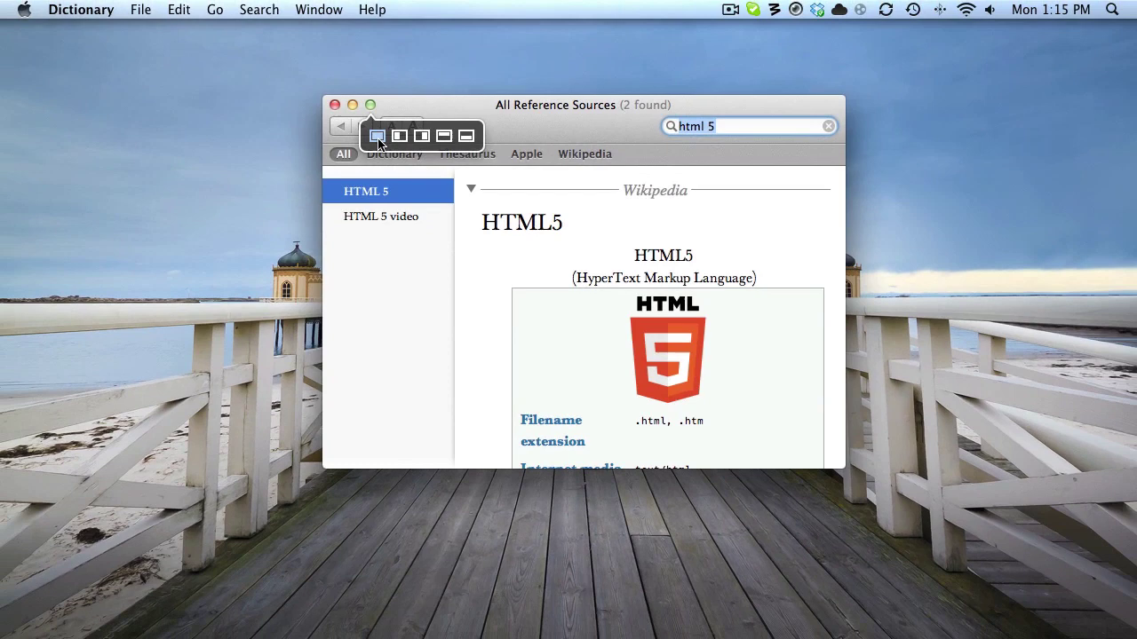
{"action": "left_click", "coordinate": [377, 138]}
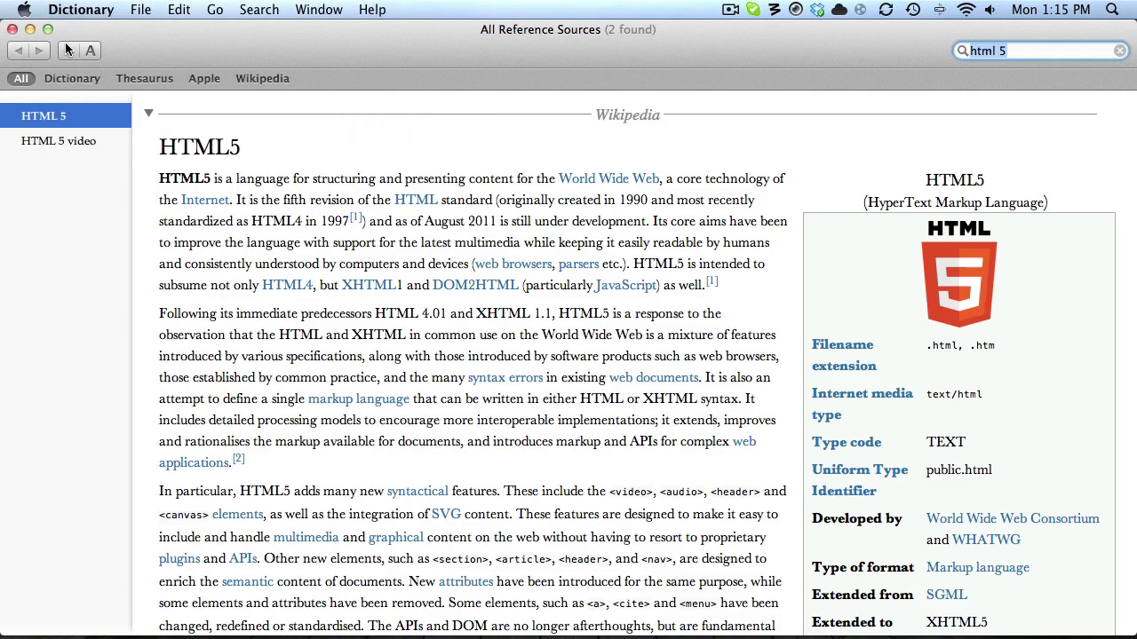
{"action": "mouse_move", "coordinate": [50, 31]}
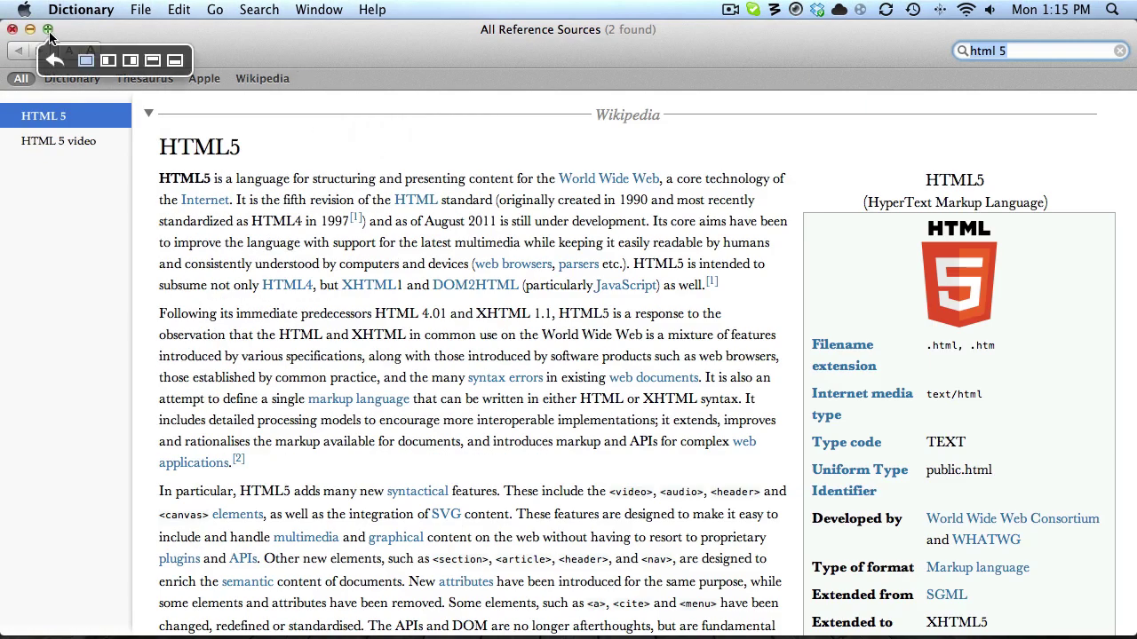
{"action": "left_click", "coordinate": [56, 62]}
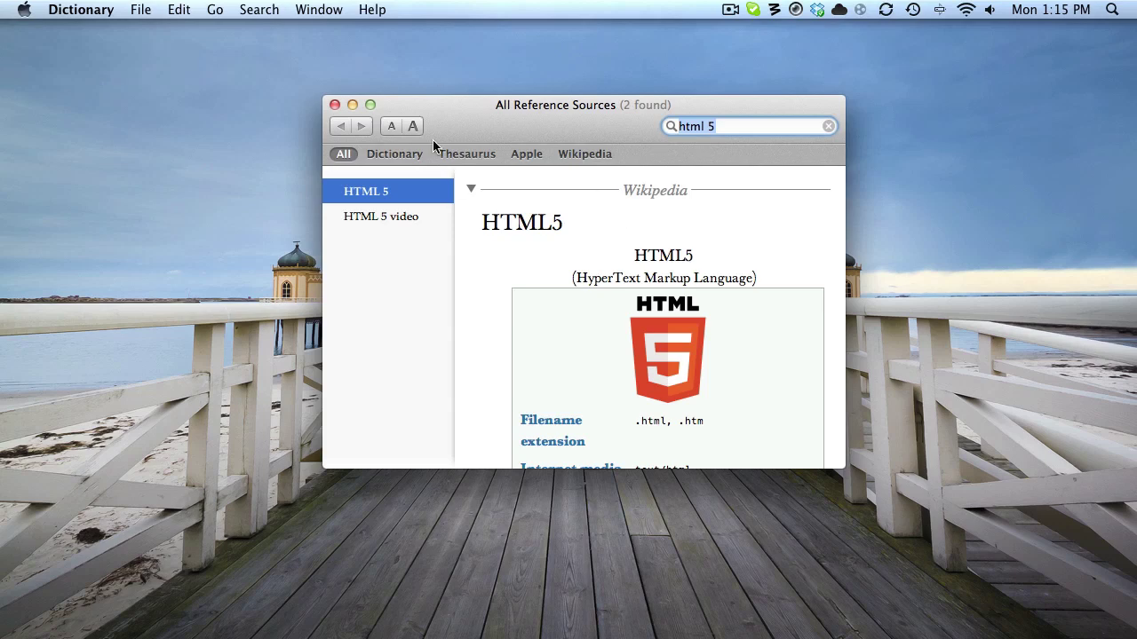
Snap the Dictionary window to the left half of the screen, followed by the top half, with Moom's zoom-button controls
{"action": "mouse_move", "coordinate": [371, 104]}
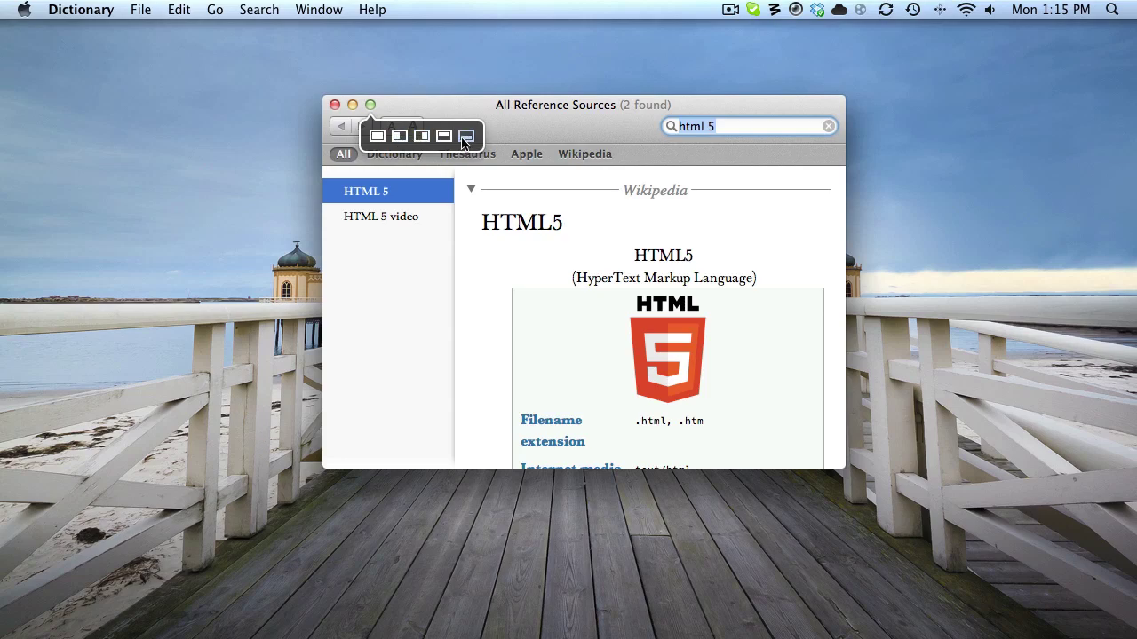
{"action": "left_click", "coordinate": [400, 138]}
{"action": "mouse_move", "coordinate": [44, 36]}
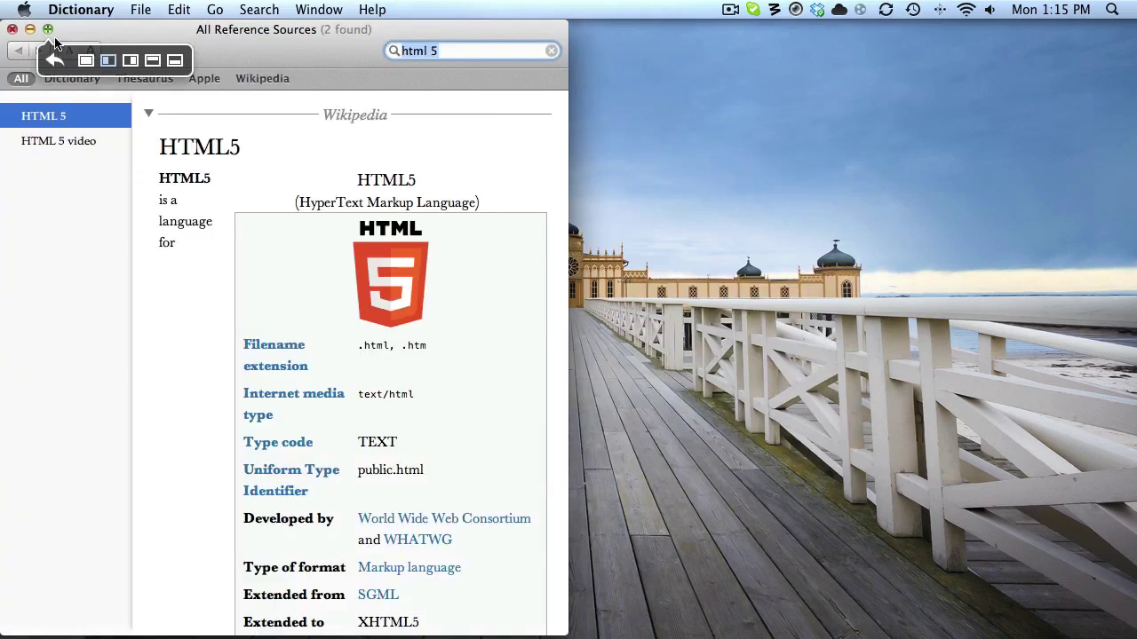
{"action": "left_click", "coordinate": [155, 61]}
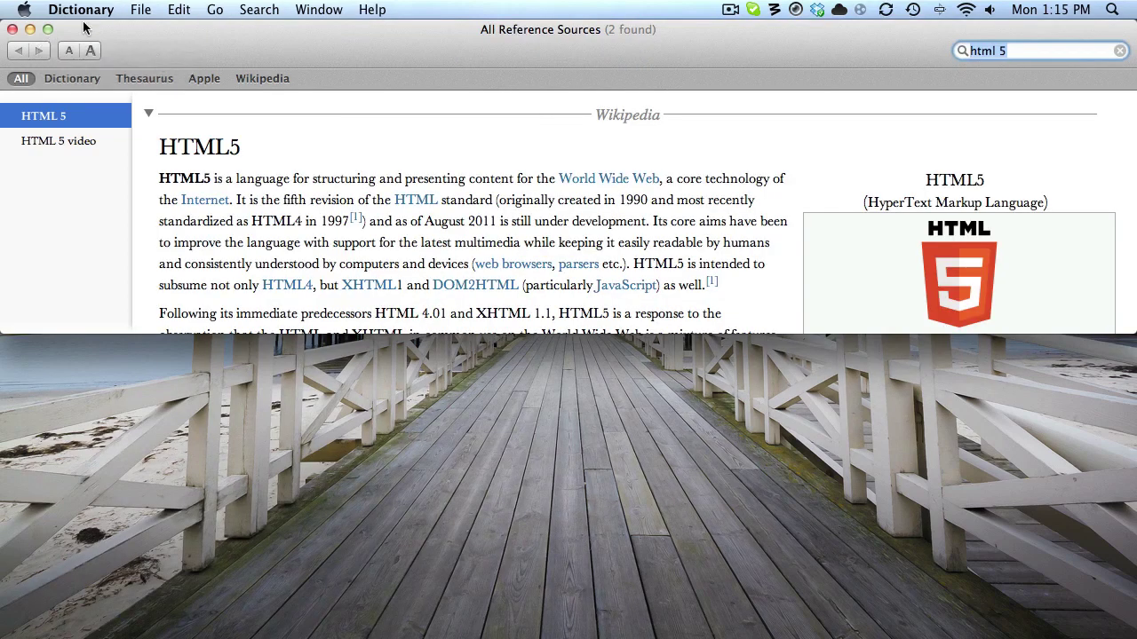
Place the Dictionary window in the screen's lower-left quarter and switch it to the upper-left quarter with Moom's zoom-button controls
{"action": "mouse_move", "coordinate": [48, 30]}
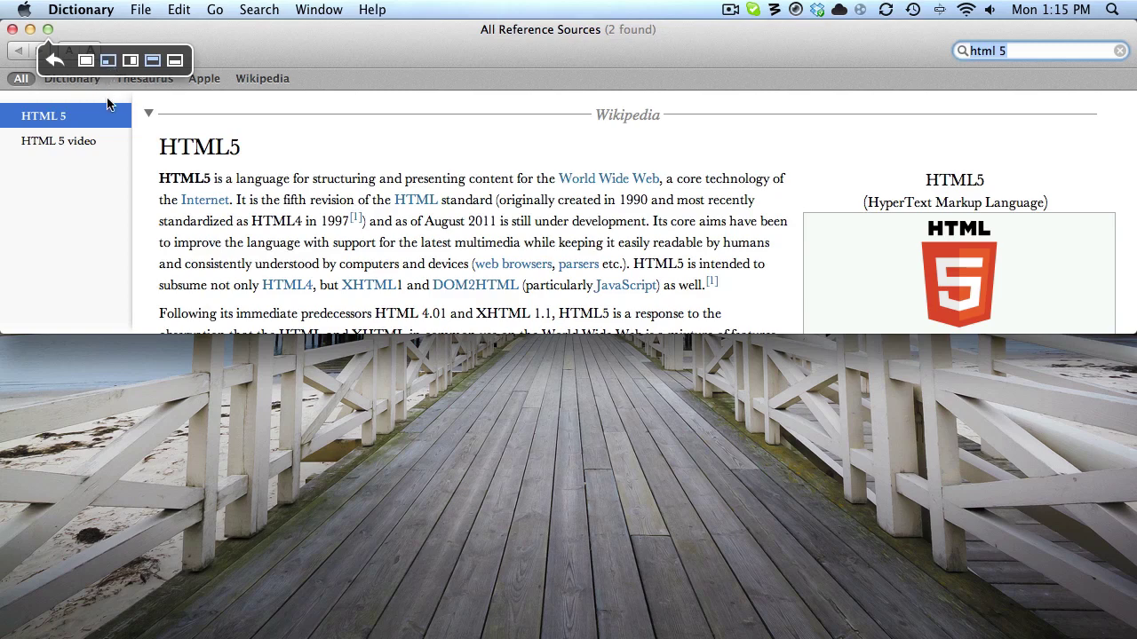
{"action": "left_click", "coordinate": [108, 61]}
{"action": "mouse_move", "coordinate": [48, 332]}
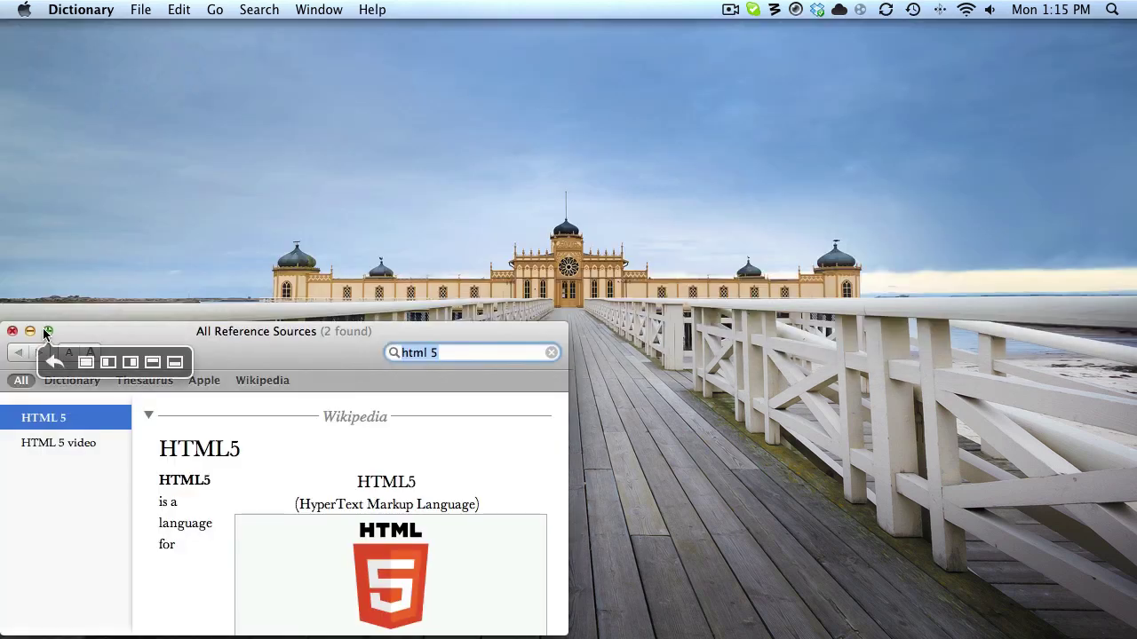
{"action": "left_click", "coordinate": [104, 363]}
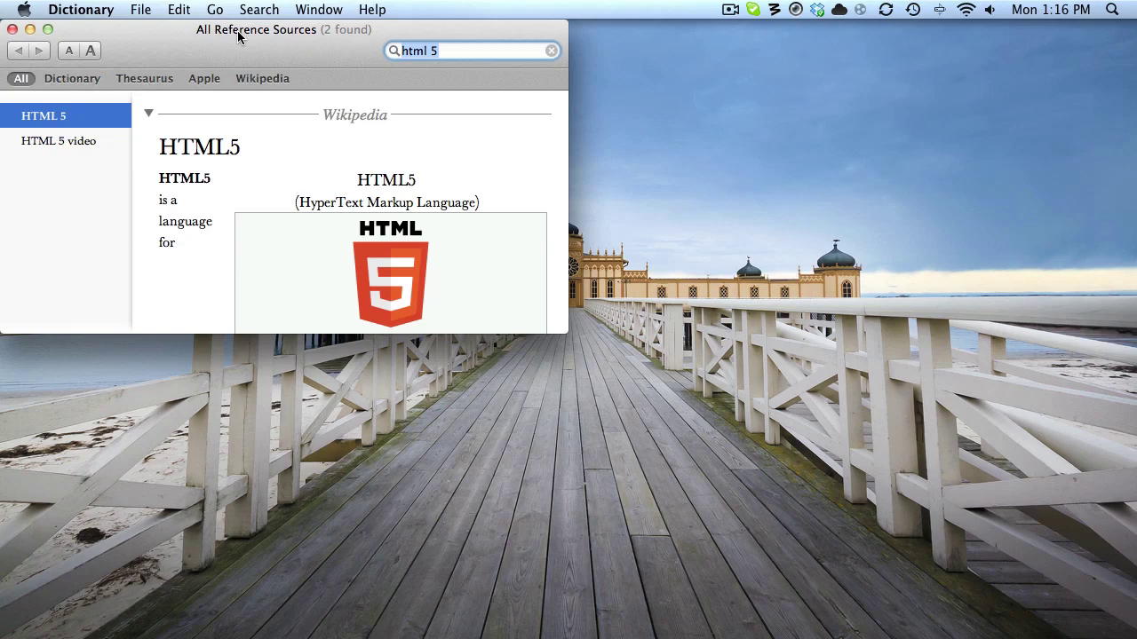
Bring up Moom's keyboard controller and use it to fill the whole screen with the Dictionary window
{"action": "key", "text": "ctrl+alt+super+space"}
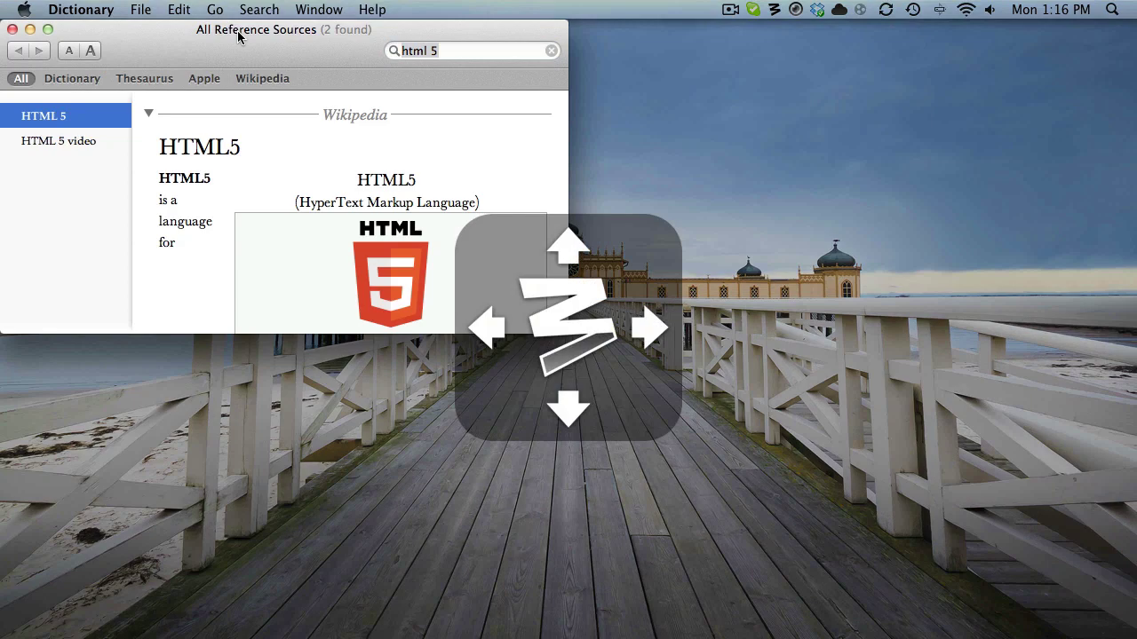
{"action": "key", "text": "Escape"}
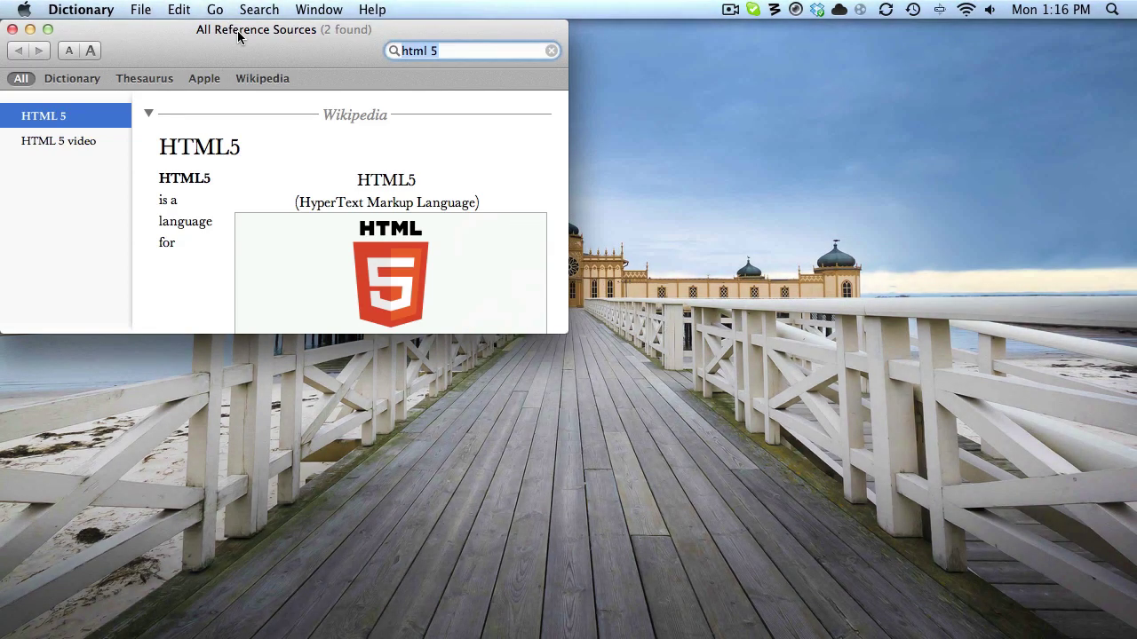
{"action": "key", "text": "ctrl+alt+super+space"}
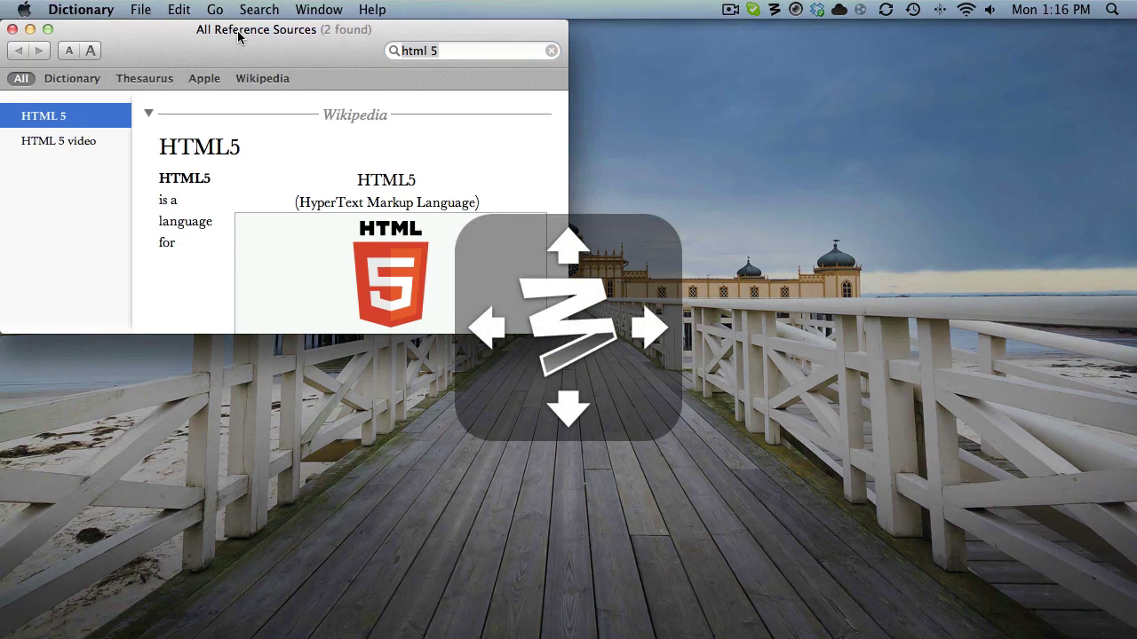
{"action": "key", "text": "Return"}
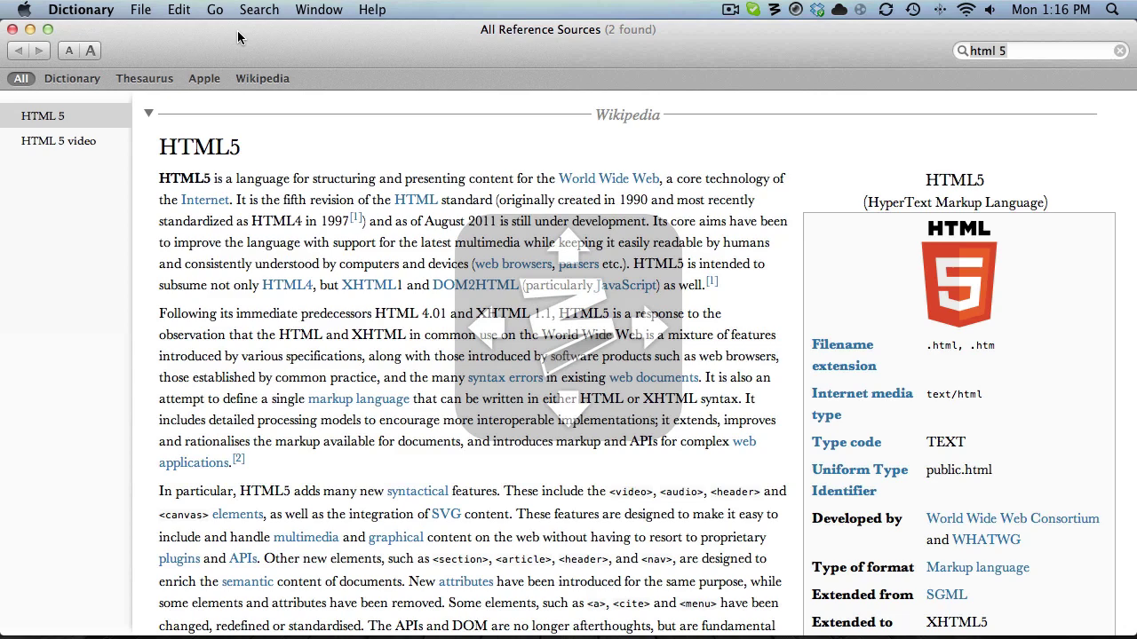
Snap the Dictionary window to the top half and to the right half of the screen with Moom's keyboard controller
{"action": "key", "text": "ctrl+alt+super+space"}
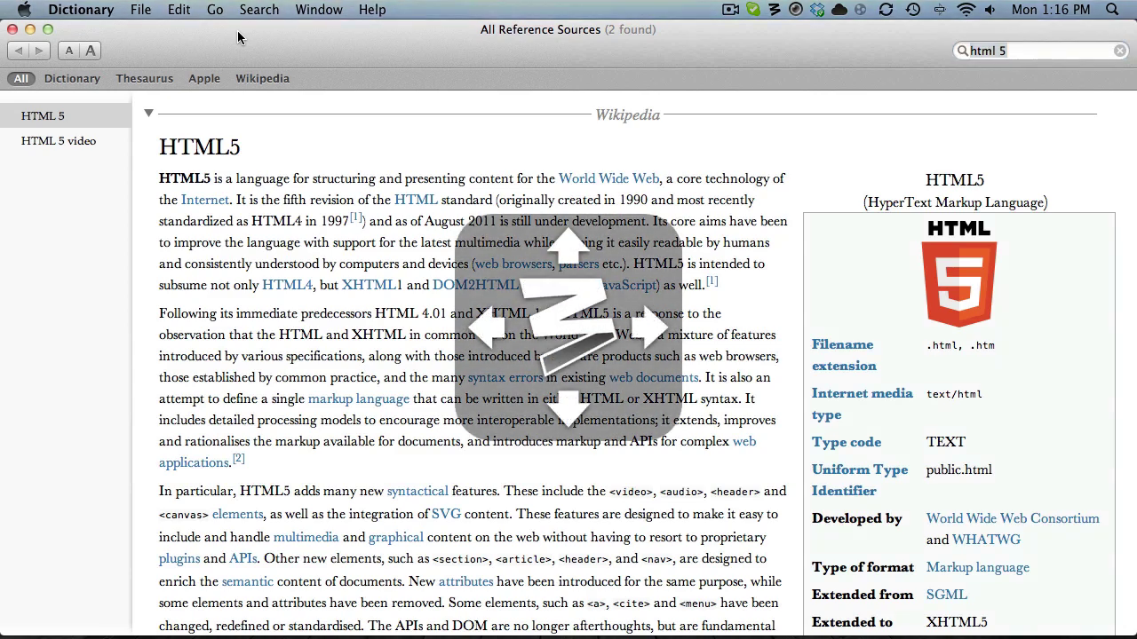
{"action": "key", "text": "Right"}
{"action": "key", "text": "Up"}
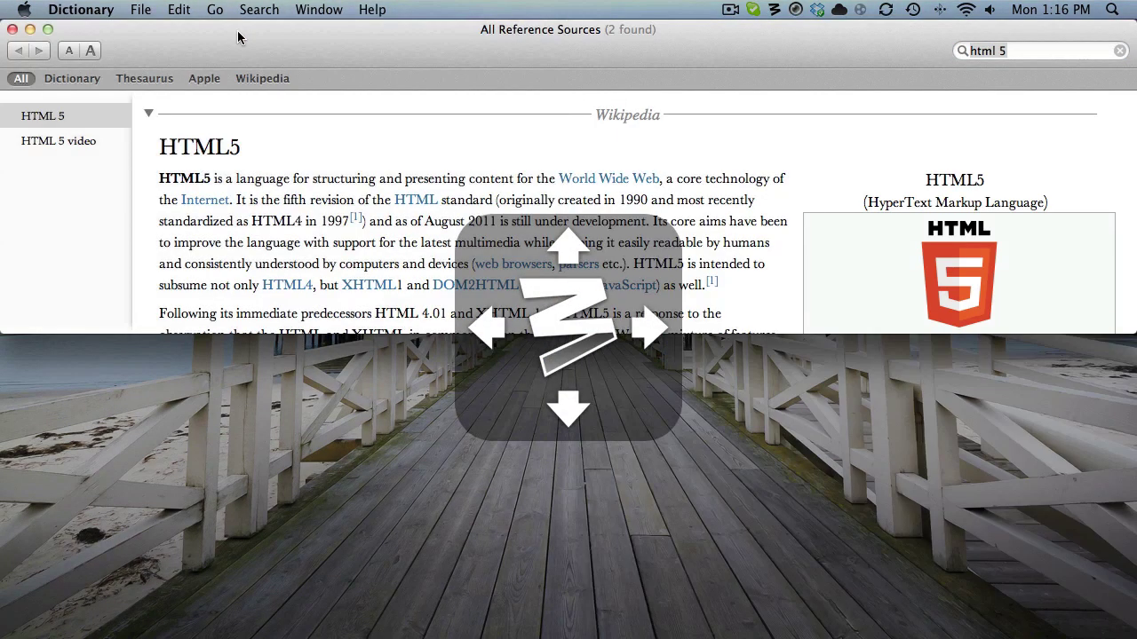
{"action": "key", "text": "Left"}
{"action": "key", "text": "Right"}
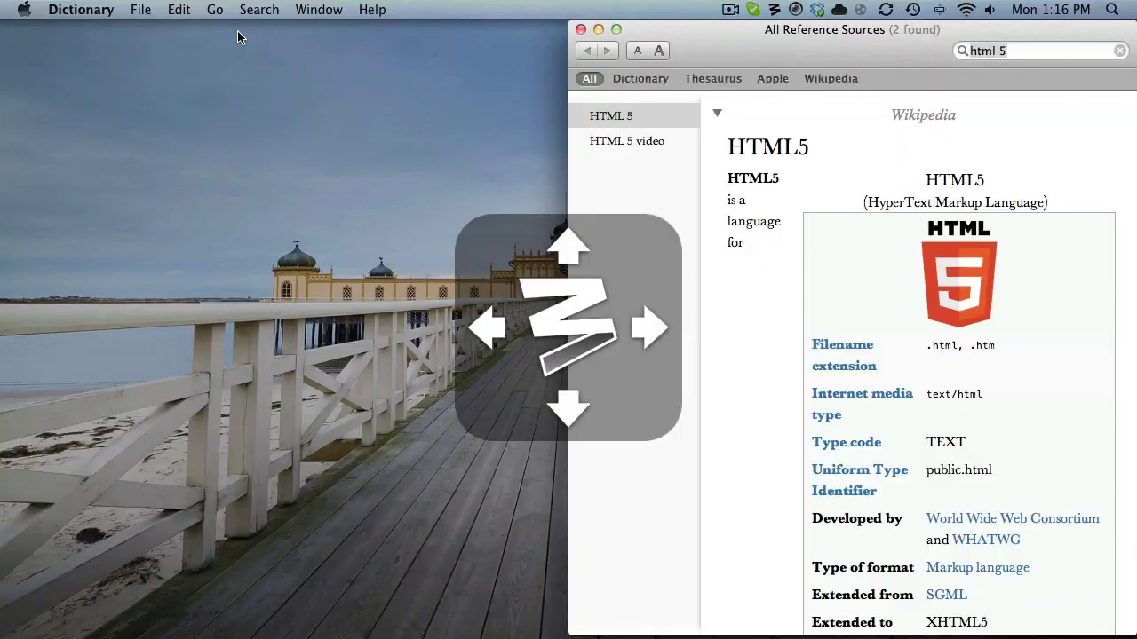
Cycle the Dictionary window through screen edges with the keyboard controller, ending in the lower-right quarter
{"action": "key", "text": "Up"}
{"action": "key", "text": "Left"}
{"action": "key", "text": "Down"}
{"action": "key", "text": "Right"}
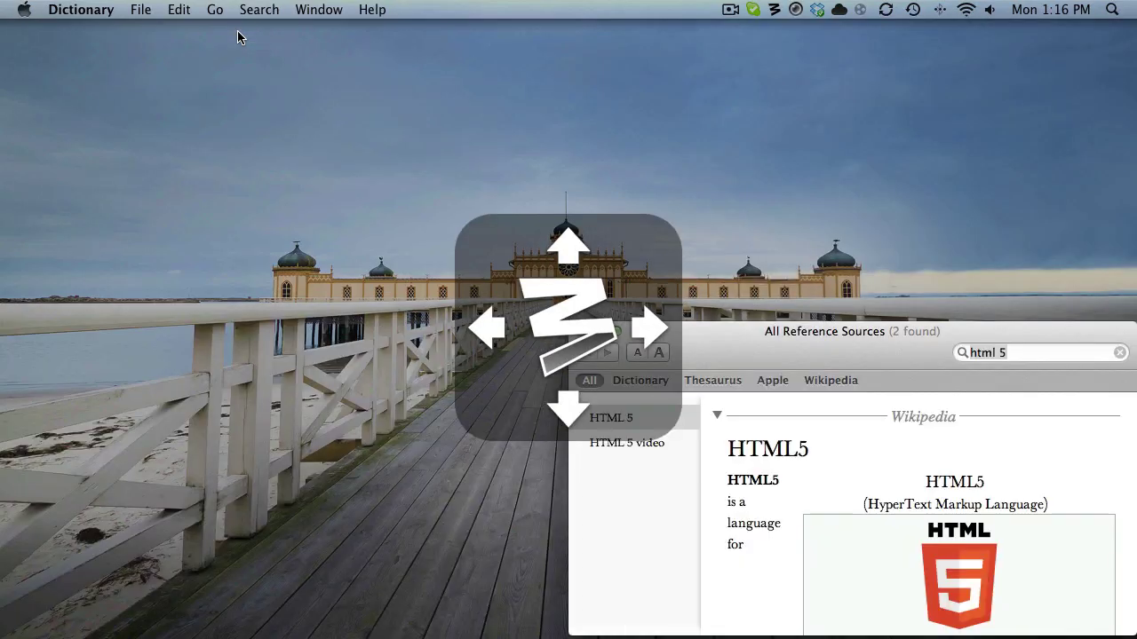
Move the Dictionary window to the upper-left quarter with the keyboard controller, dismiss the controller, and center the window on the screen
{"action": "key", "text": "Up"}
{"action": "key", "text": "Down"}
{"action": "key", "text": "Up"}
{"action": "key", "text": "Left"}
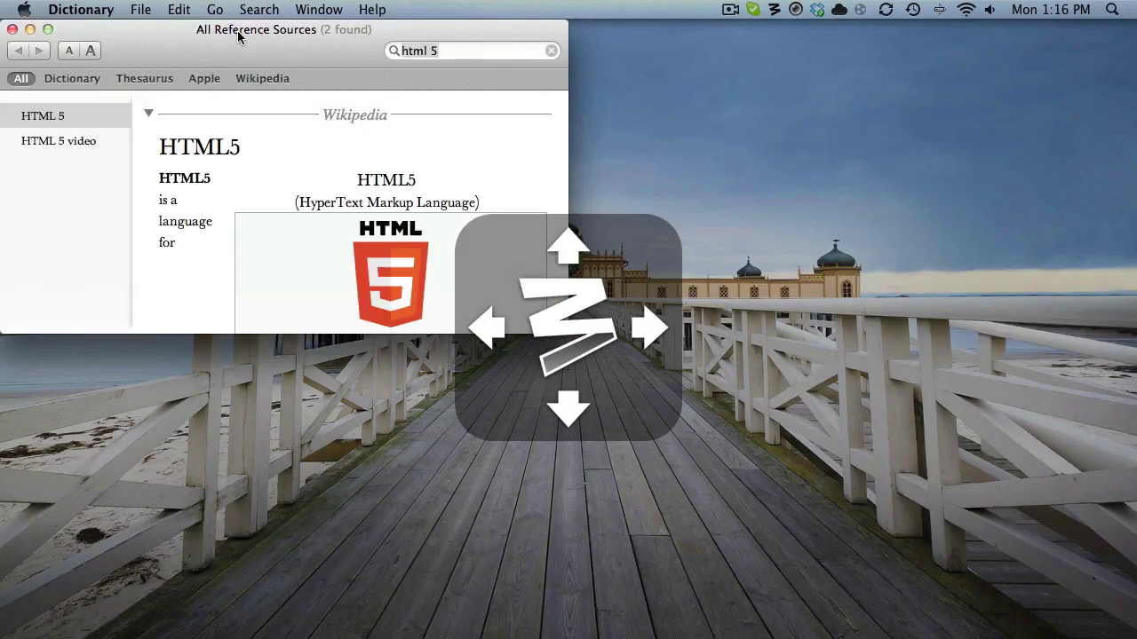
{"action": "key", "text": "Right"}
{"action": "key", "text": "Left"}
{"action": "key", "text": "Up"}
{"action": "key", "text": "Escape"}
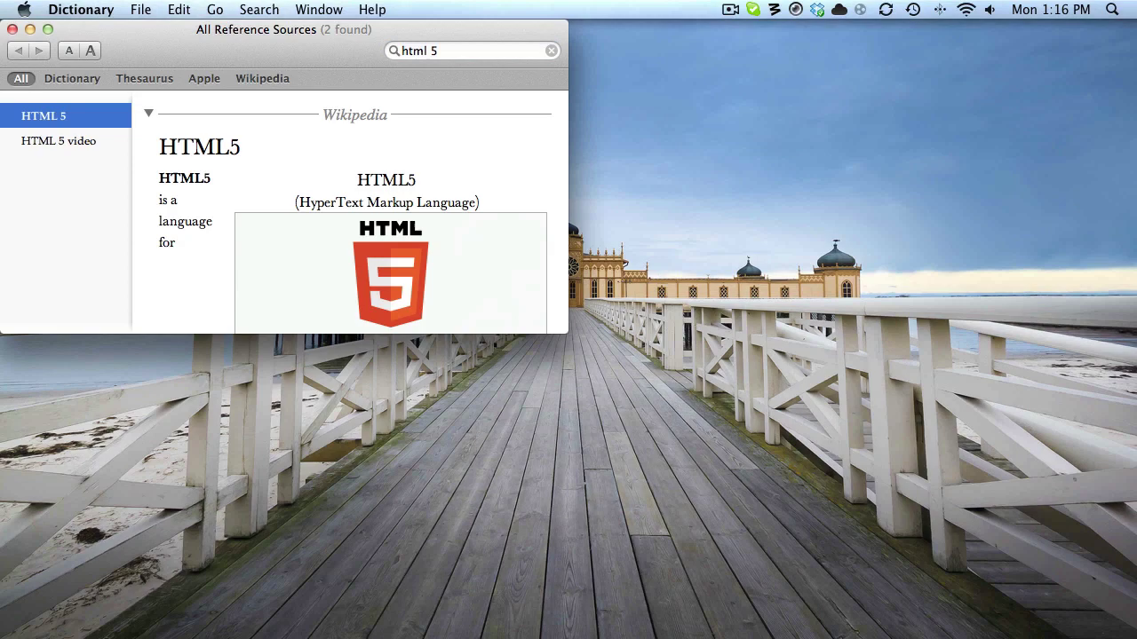
{"action": "key", "text": "ctrl+alt+super+c"}
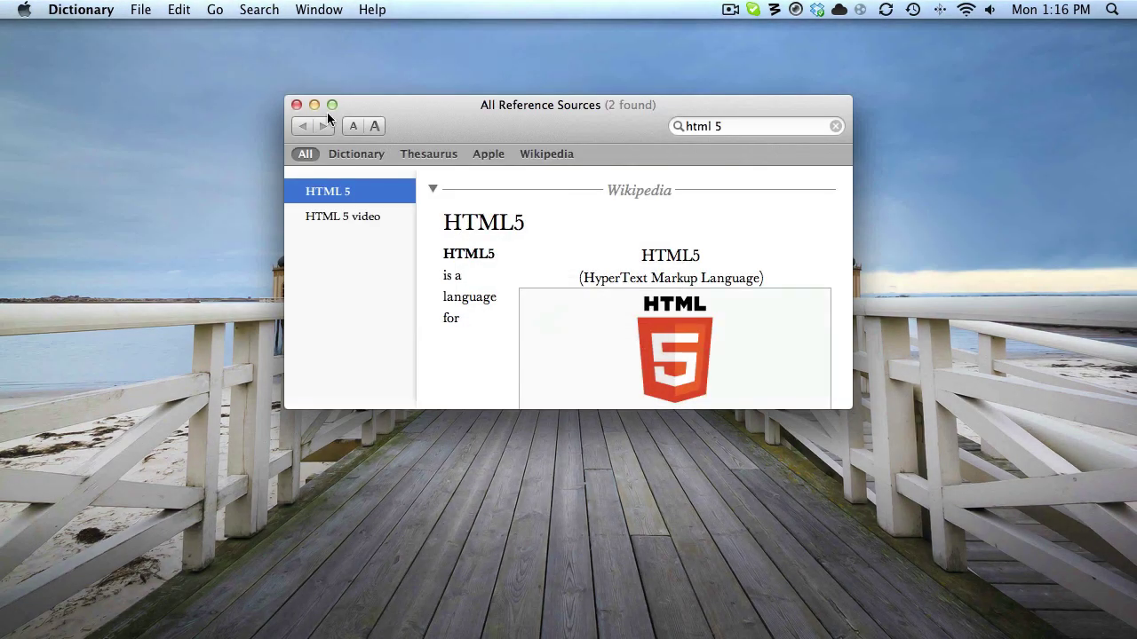
{"action": "mouse_move", "coordinate": [330, 106]}
Open Moom's settings and review the run-as choices, selecting menu bar as the application type
{"action": "left_click", "coordinate": [774, 9]}
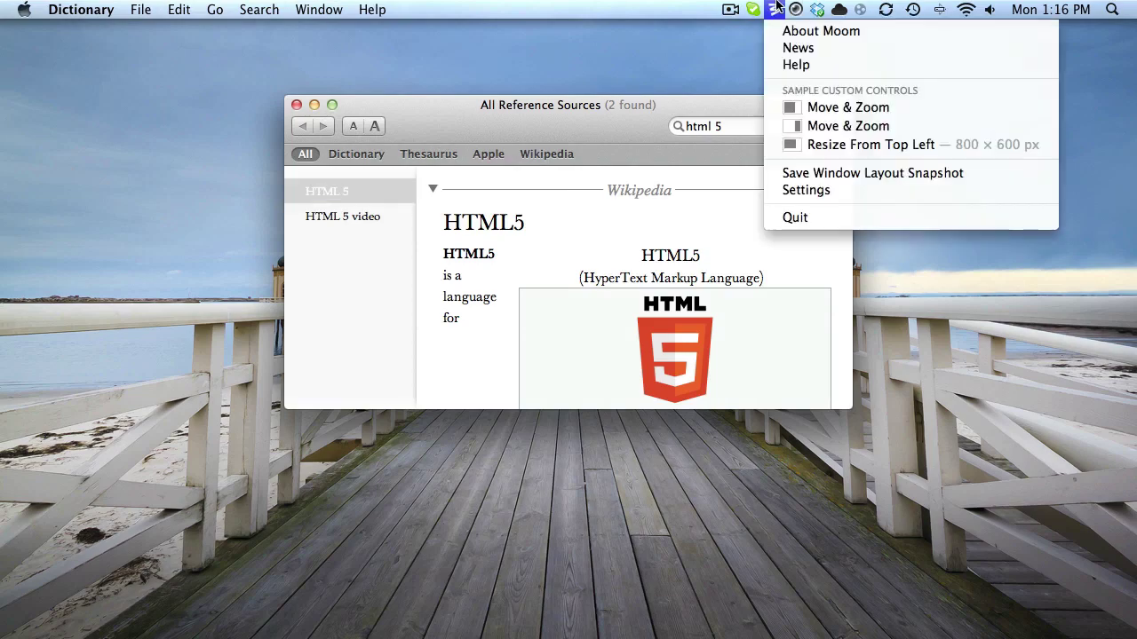
{"action": "left_click", "coordinate": [795, 188]}
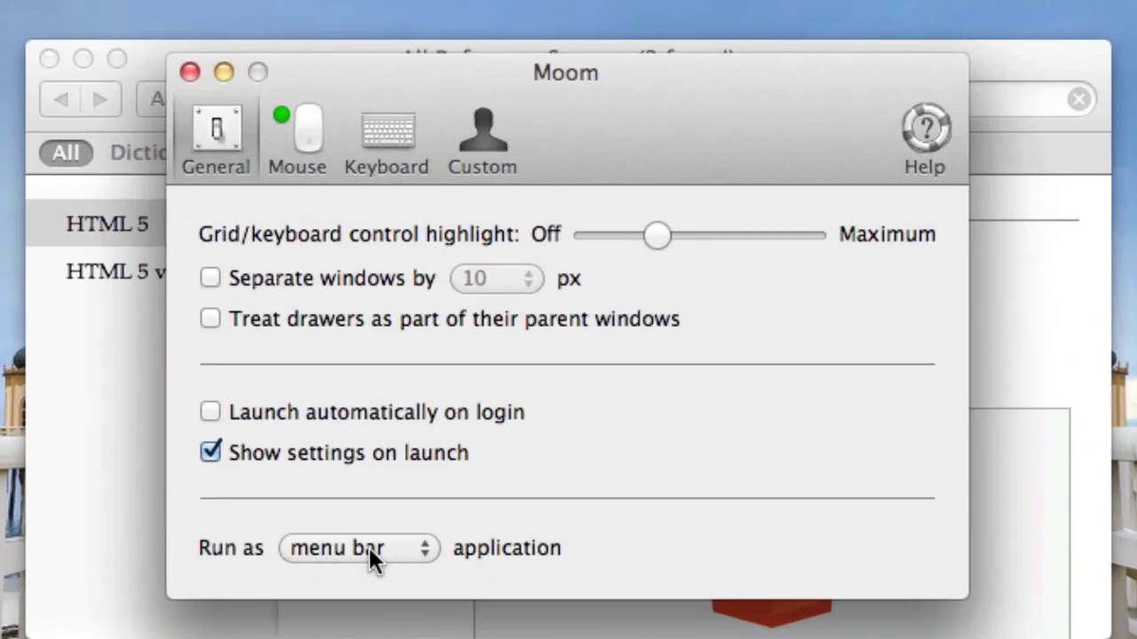
{"action": "left_click", "coordinate": [449, 389]}
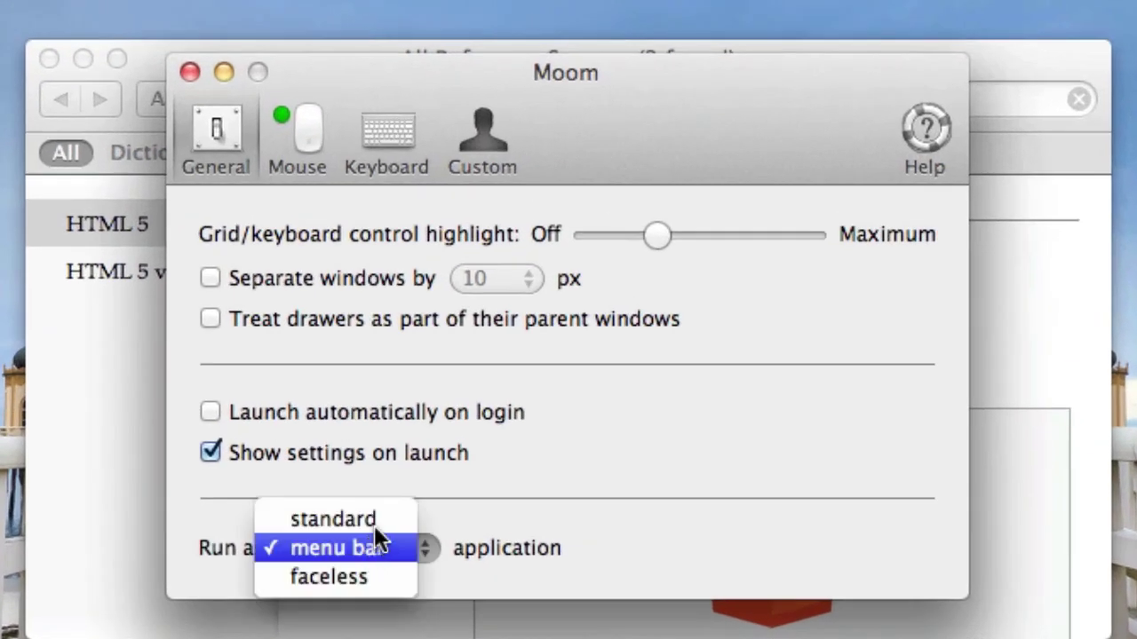
{"action": "key", "text": "Escape"}
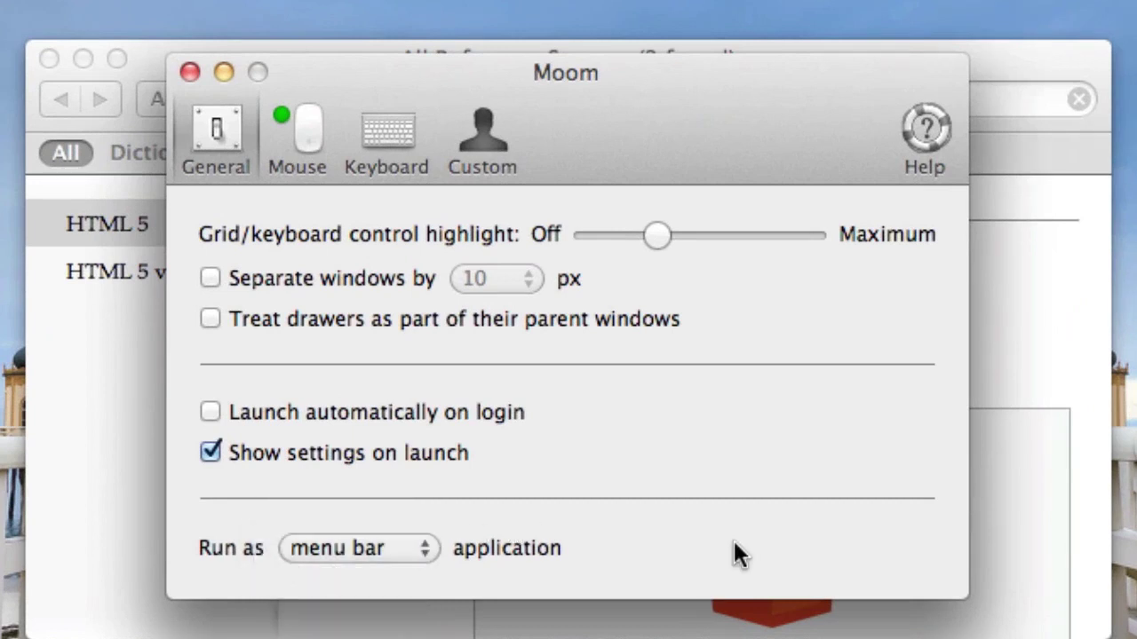
{"action": "left_click", "coordinate": [375, 555]}
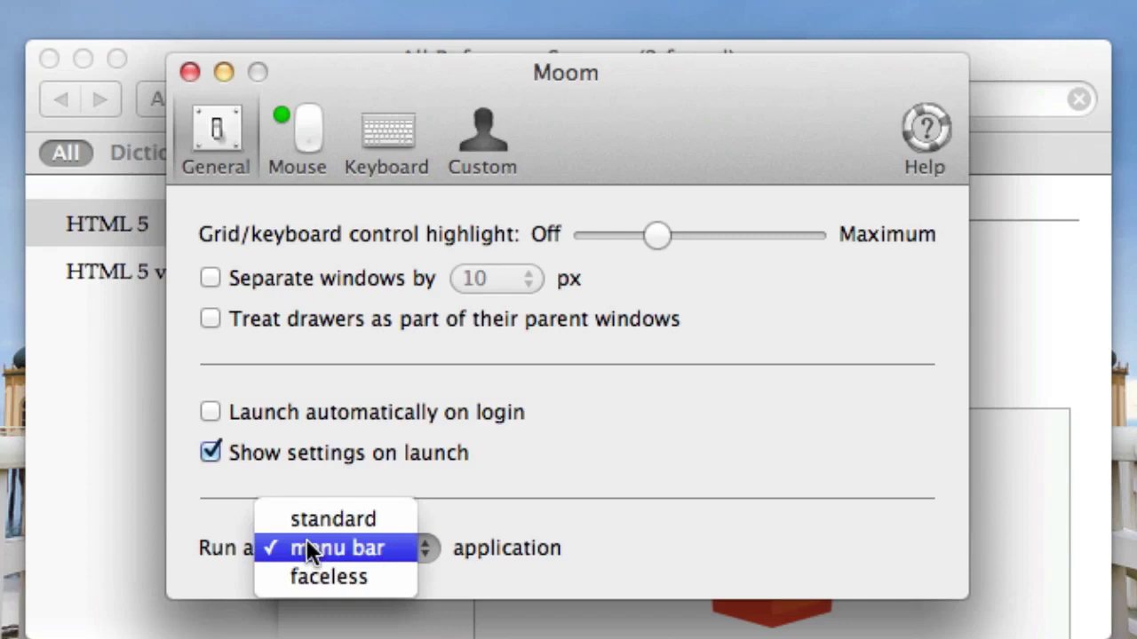
{"action": "left_click", "coordinate": [342, 548]}
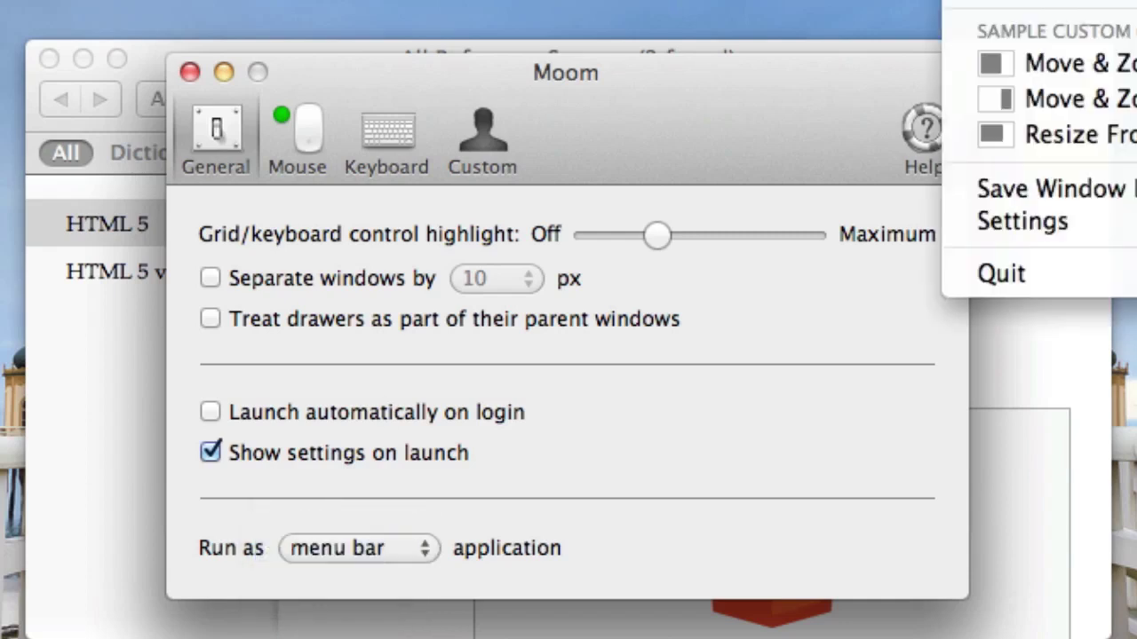
{"action": "key", "text": "Escape"}
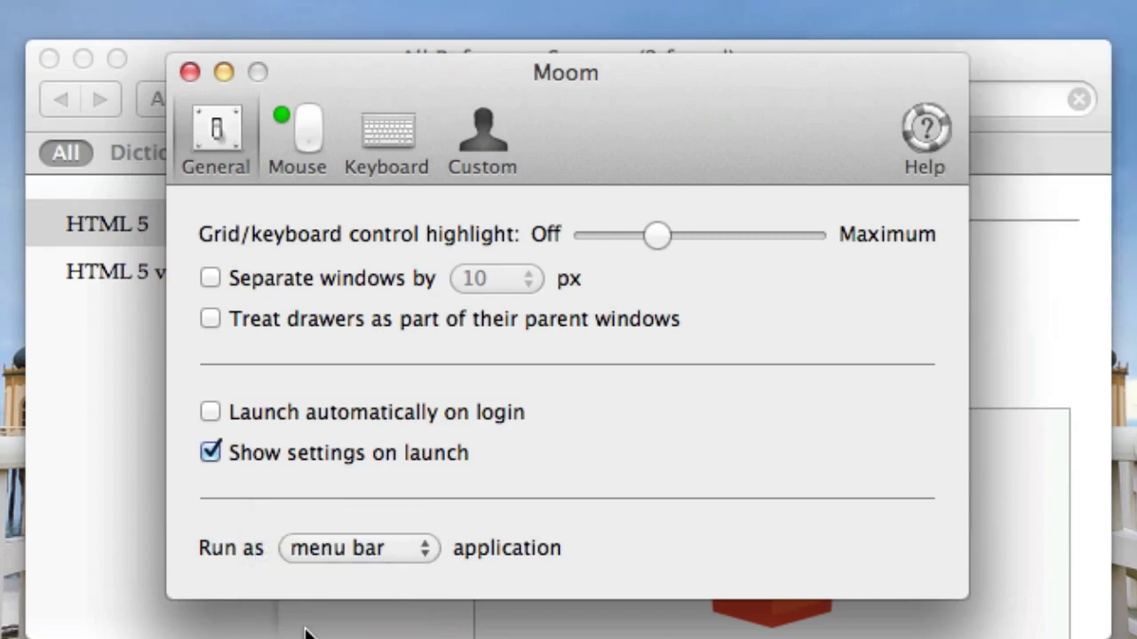
{"action": "left_click", "coordinate": [418, 559]}
{"action": "left_click", "coordinate": [627, 453]}
Enable the Move & Zoom grid with 6 × 4 cells in Moom's mouse settings
{"action": "left_click", "coordinate": [335, 153]}
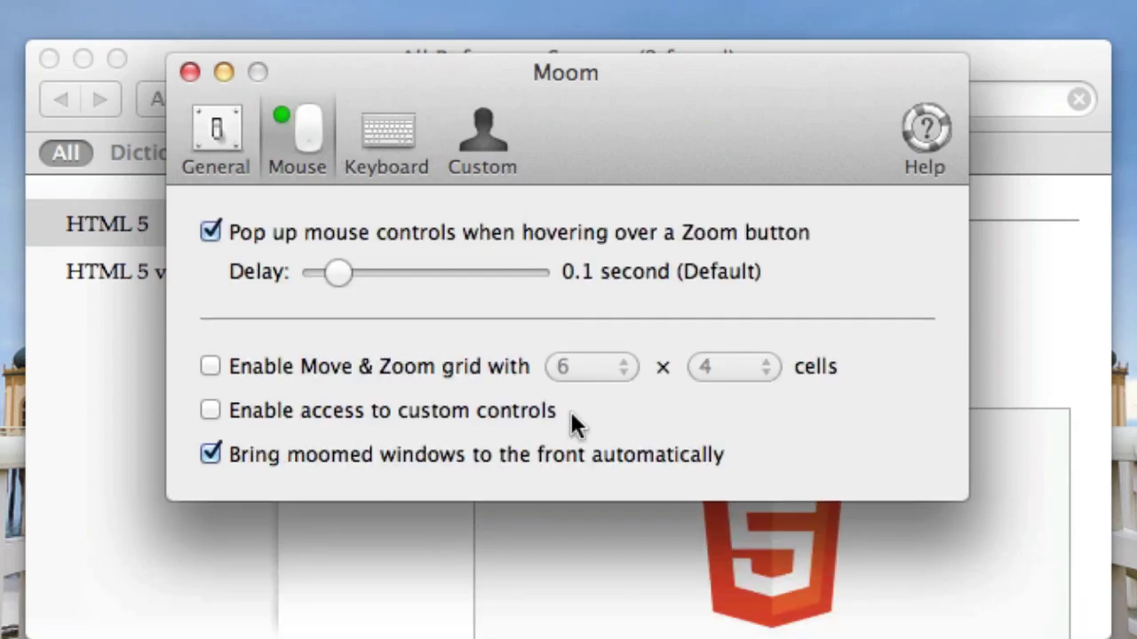
{"action": "left_click", "coordinate": [378, 371]}
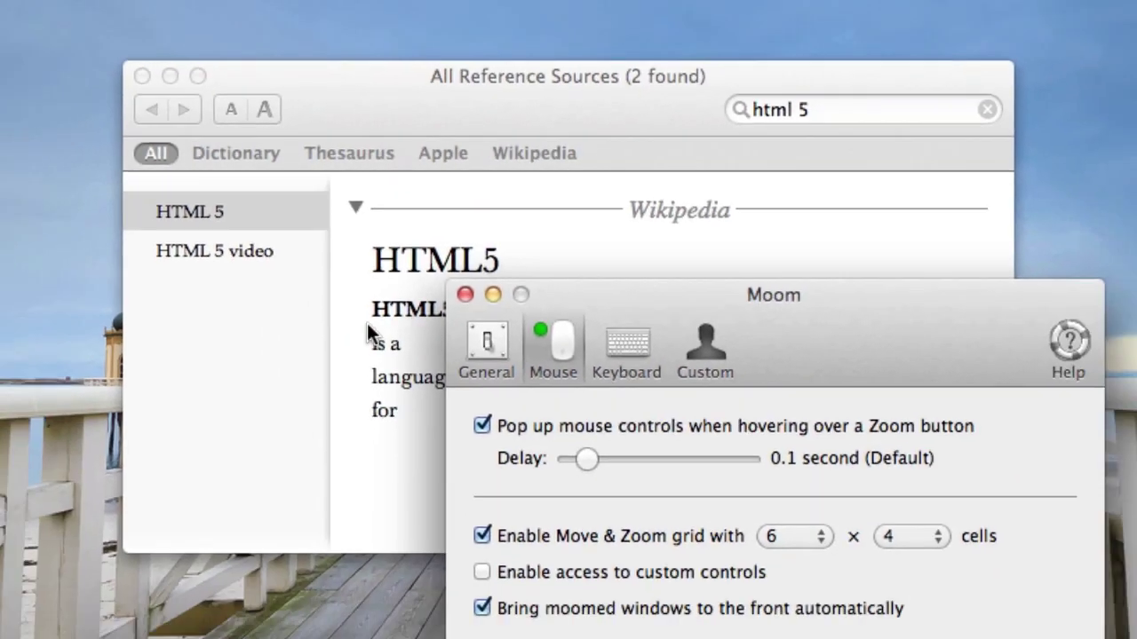
Bring the Dictionary window forward and resize it with the Move & Zoom grid to span all six columns and the upper three rows
{"action": "left_click", "coordinate": [324, 366]}
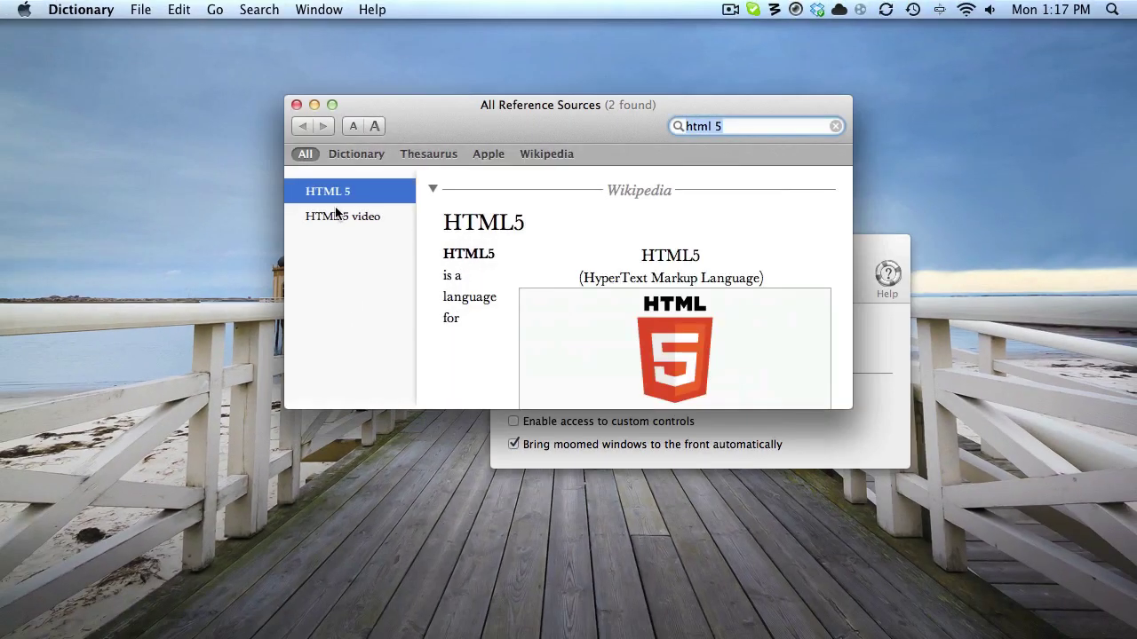
{"action": "mouse_move", "coordinate": [116, 57]}
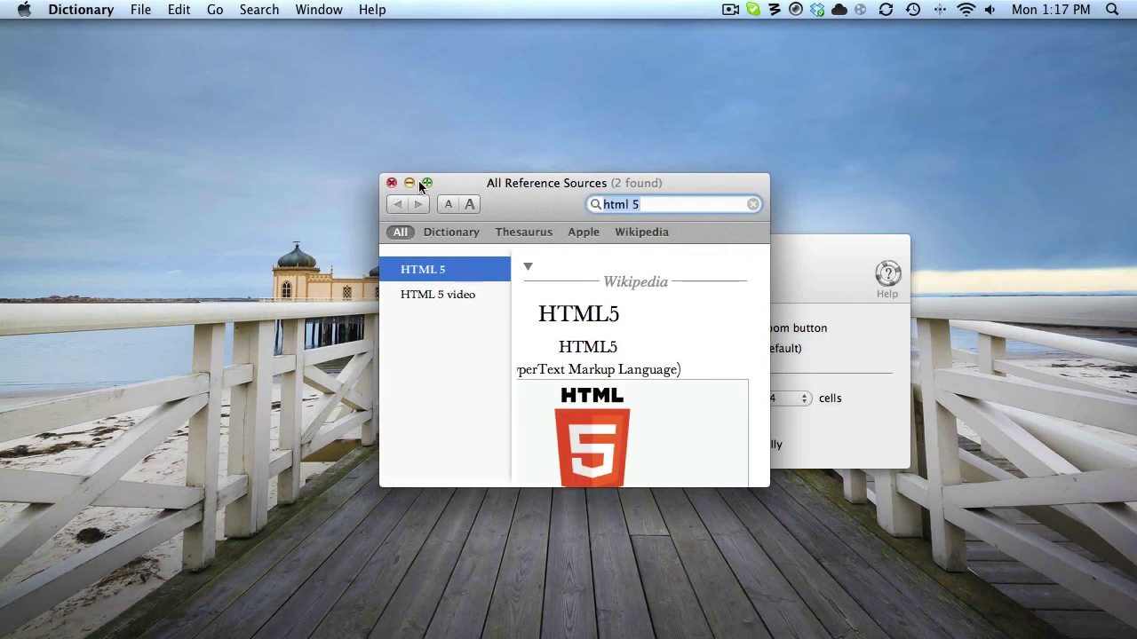
{"action": "mouse_move", "coordinate": [420, 182]}
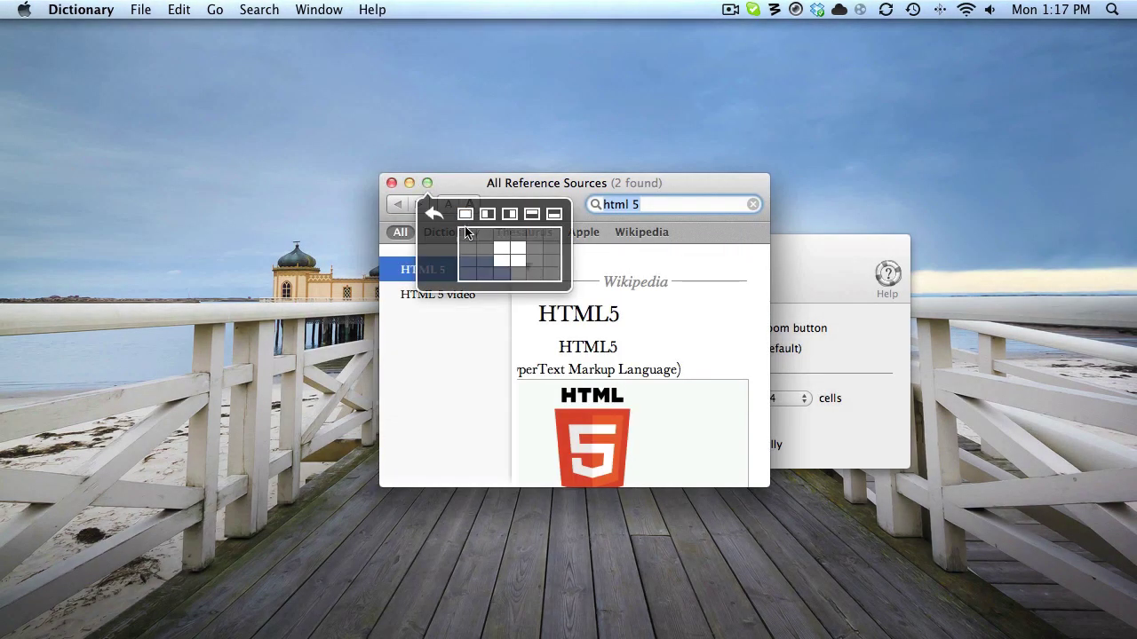
{"action": "left_click_drag", "start_coordinate": [465, 237], "coordinate": [558, 271]}
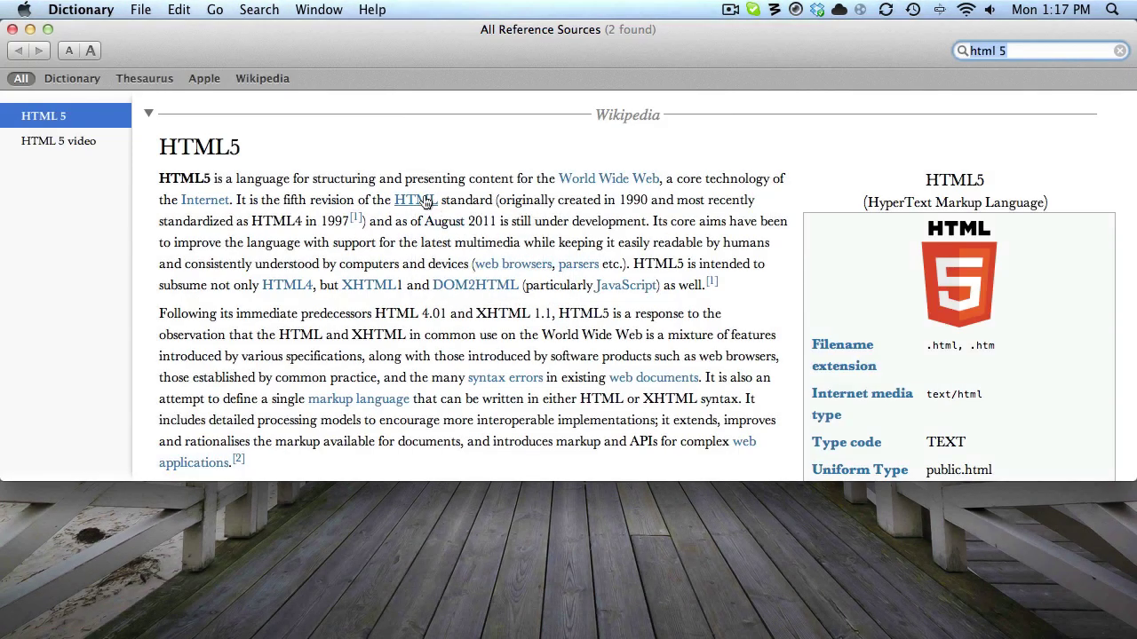
Expand the Dictionary window to full screen with Moom's mouse controls and restore its original centered size
{"action": "mouse_move", "coordinate": [50, 30]}
{"action": "left_click", "coordinate": [87, 60]}
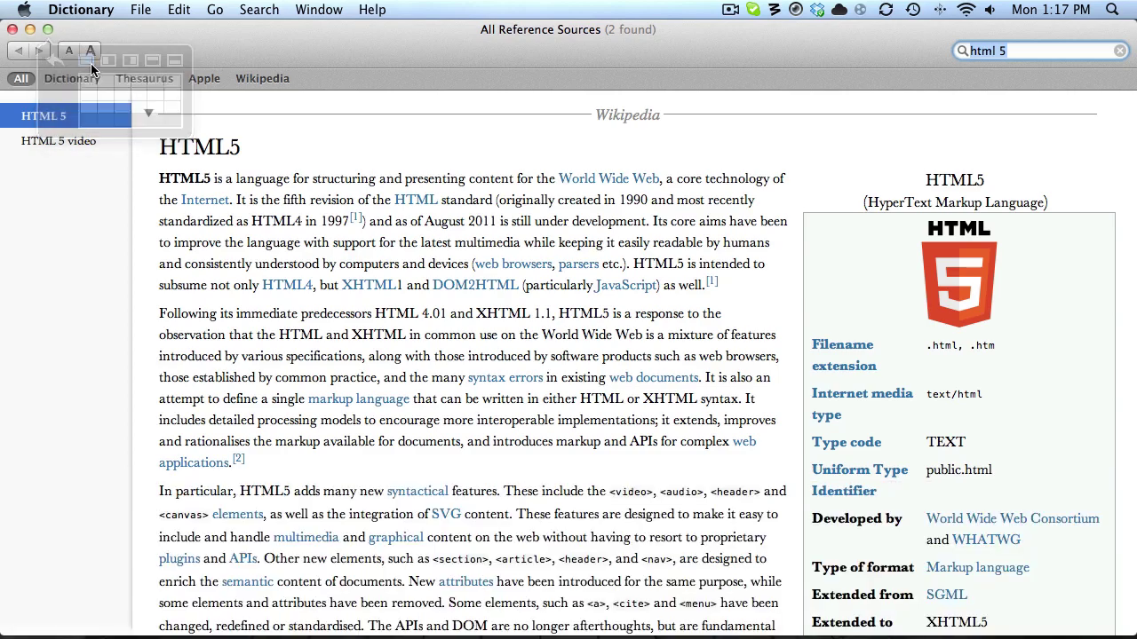
{"action": "left_click_drag", "start_coordinate": [82, 71], "coordinate": [128, 96]}
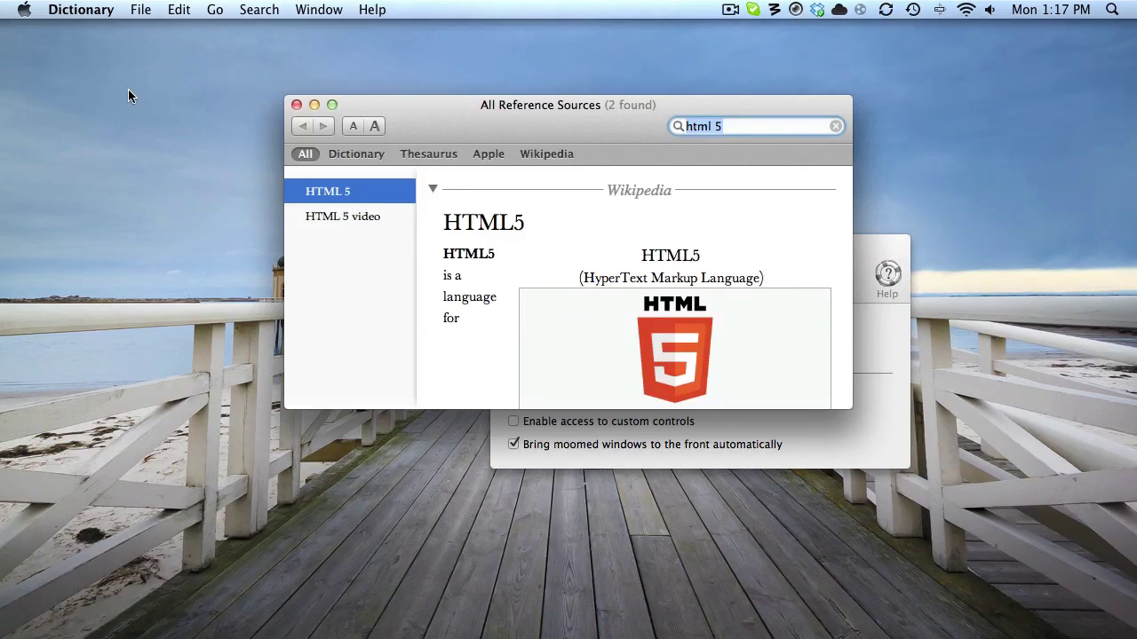
Shift the Dictionary and Moom settings windows to clear space, and review Moom's keyboard settings and custom controls
{"action": "left_click_drag", "start_coordinate": [657, 128], "coordinate": [562, 119]}
{"action": "left_click", "coordinate": [870, 299]}
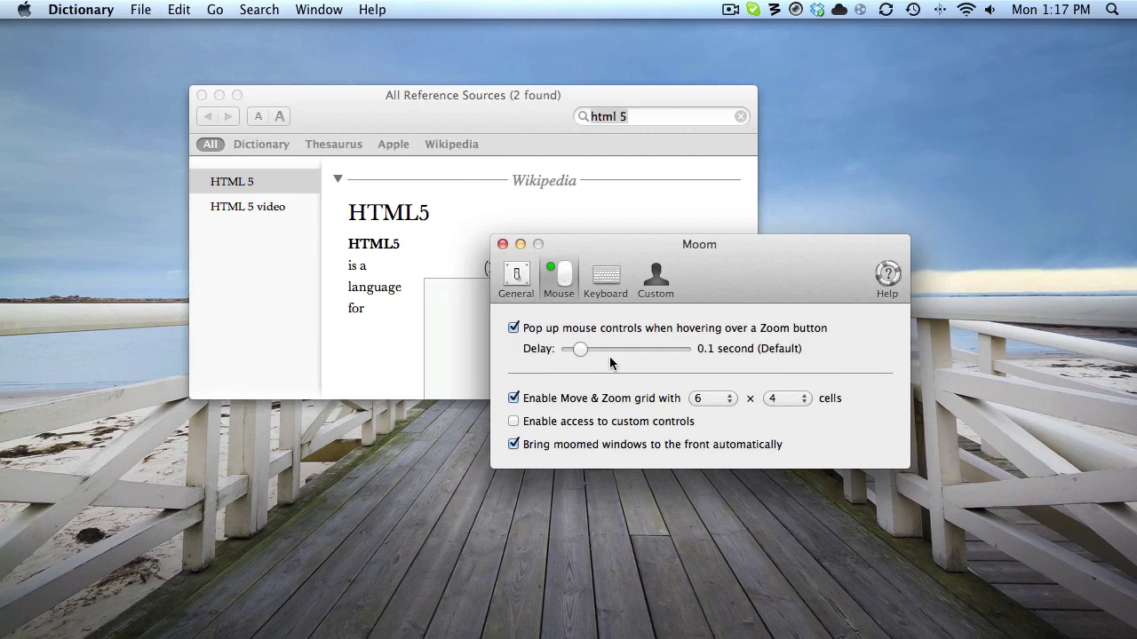
{"action": "left_click", "coordinate": [530, 329]}
{"action": "left_click", "coordinate": [600, 280]}
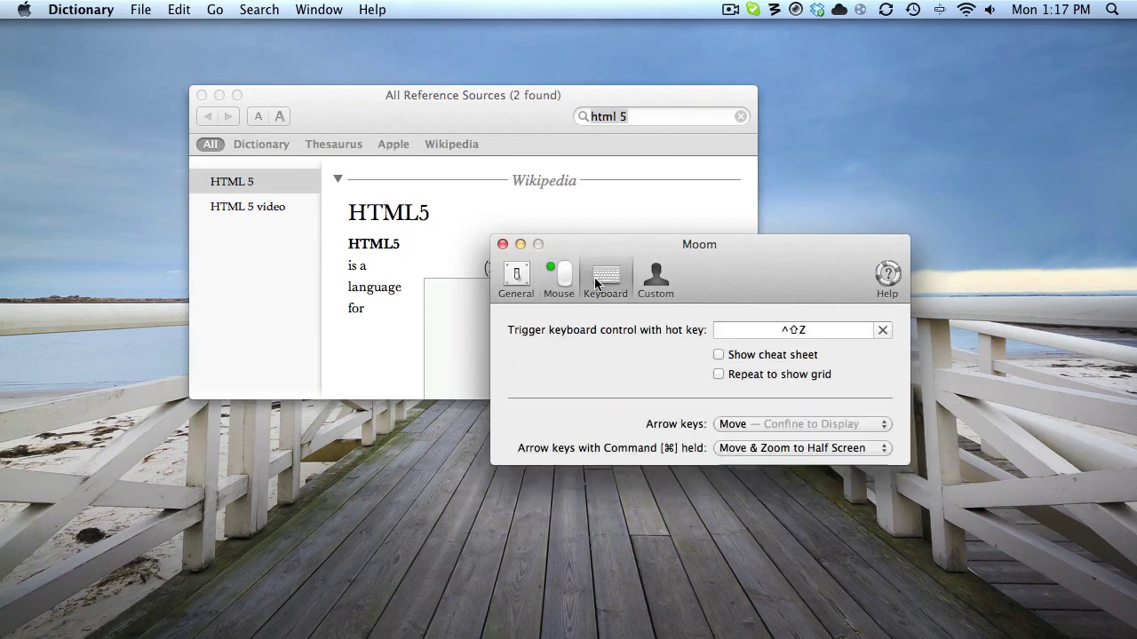
{"action": "left_click_drag", "start_coordinate": [727, 259], "coordinate": [699, 162]}
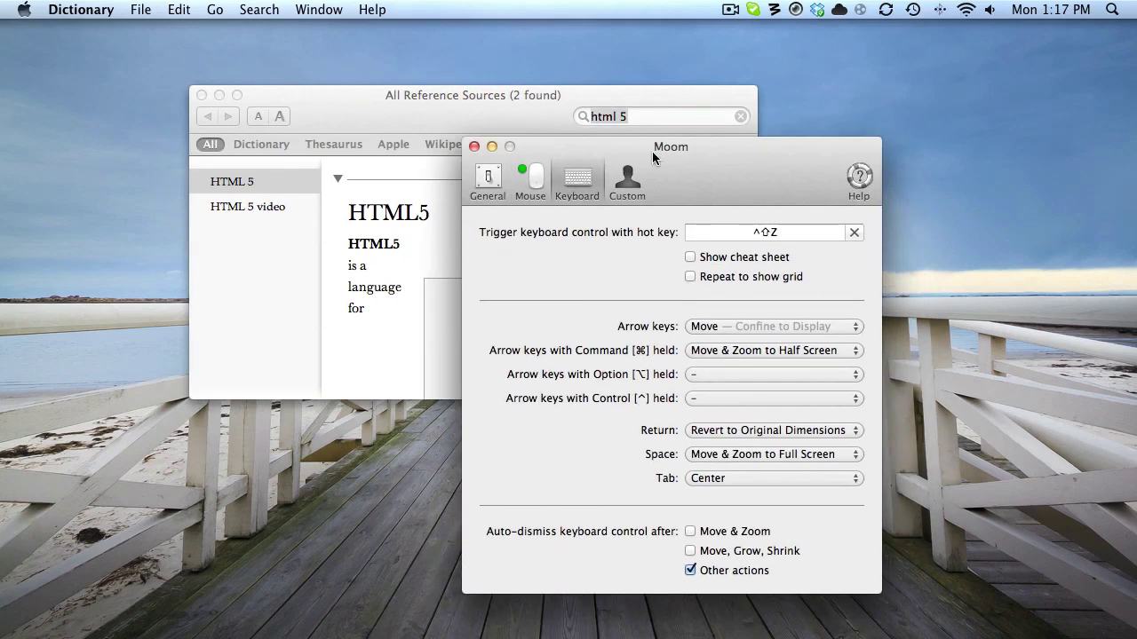
{"action": "left_click", "coordinate": [627, 182]}
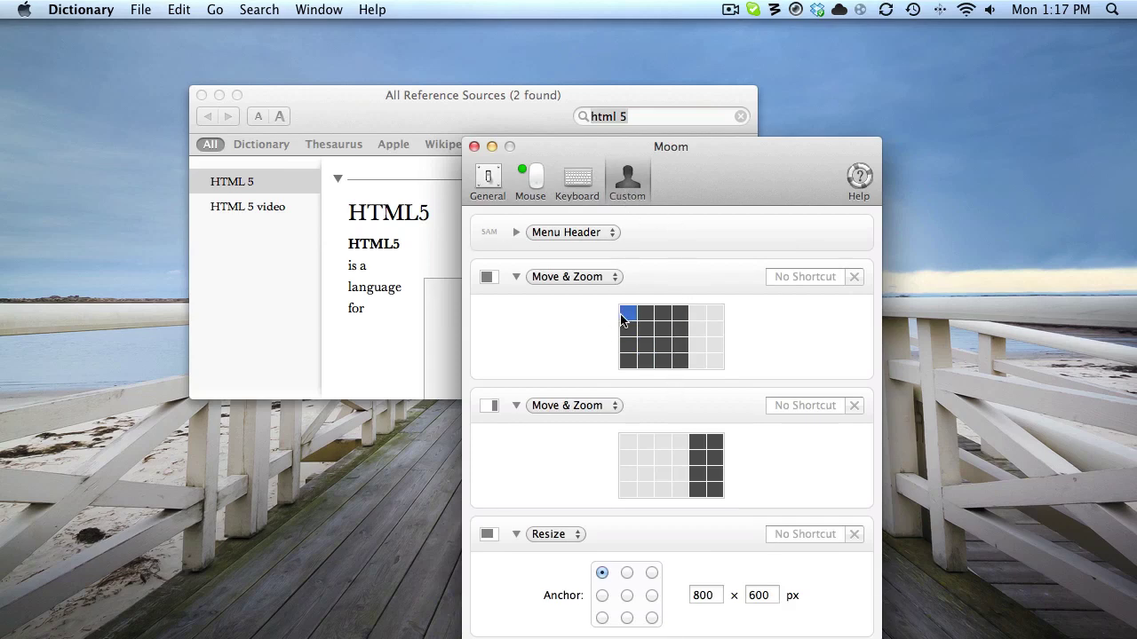
Apply the sample Move & Zoom control covering the left four grid columns to the Dictionary window
{"action": "left_click", "coordinate": [609, 90]}
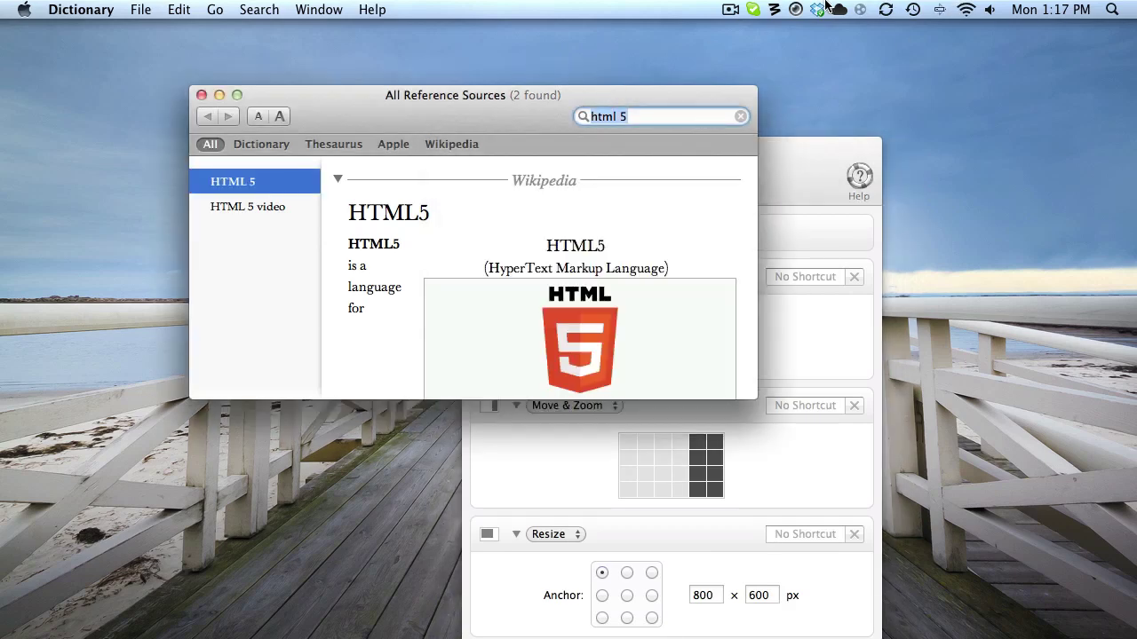
{"action": "left_click", "coordinate": [769, 8]}
{"action": "left_click", "coordinate": [780, 110]}
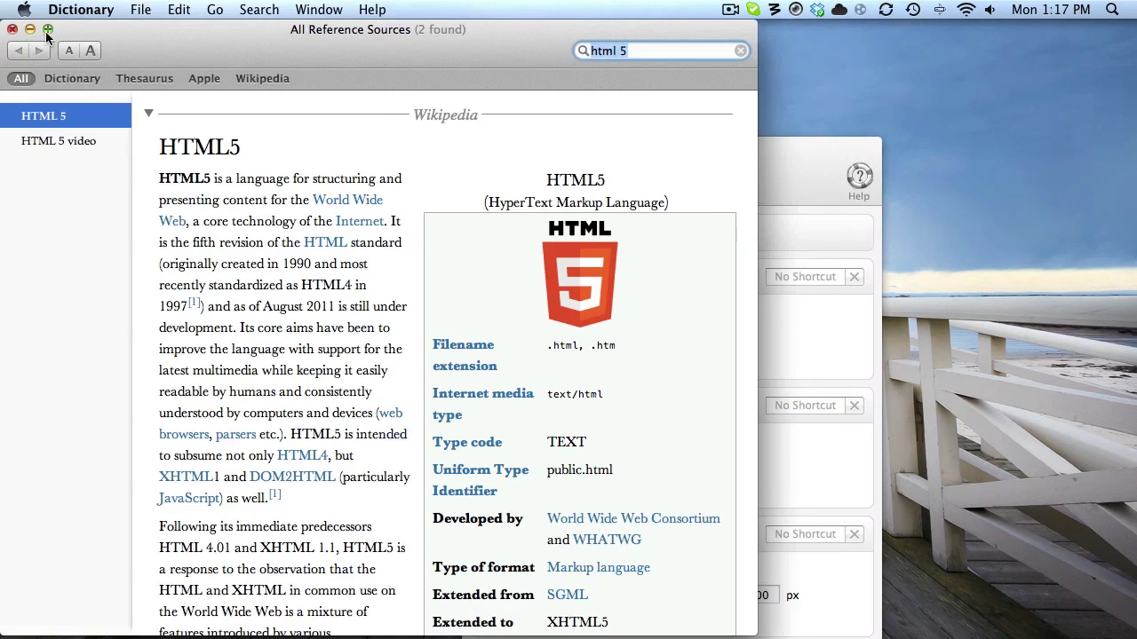
Move Moom's settings beside the Dictionary article and save a window layout snapshot with Ignore obstructed windows turned off
{"action": "left_click_drag", "start_coordinate": [787, 154], "coordinate": [1035, 68]}
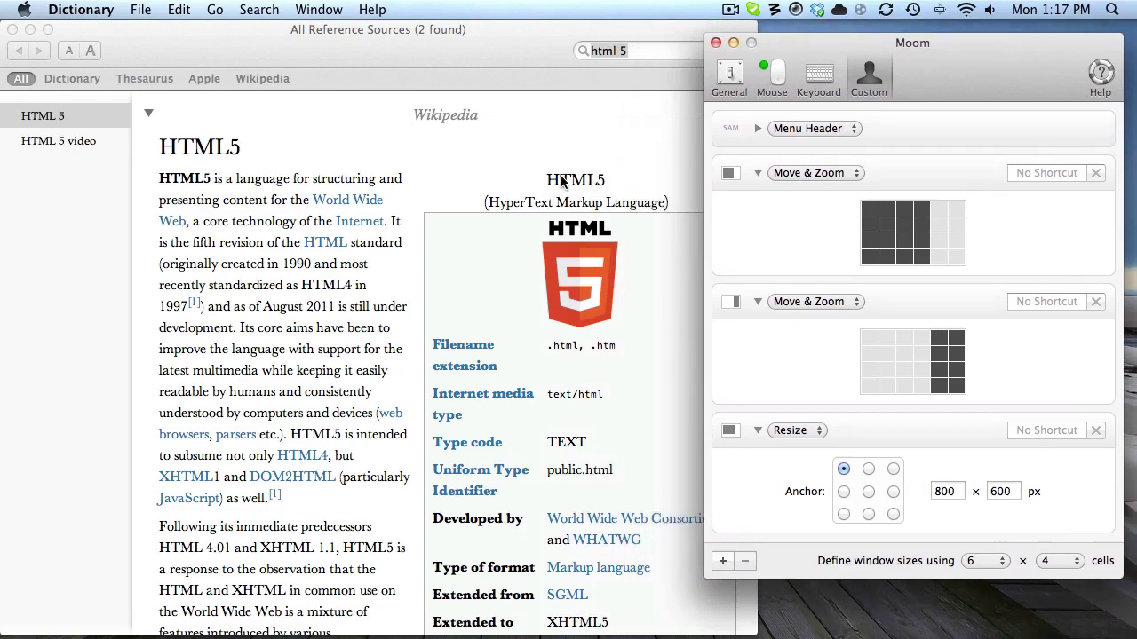
{"action": "left_click", "coordinate": [727, 80]}
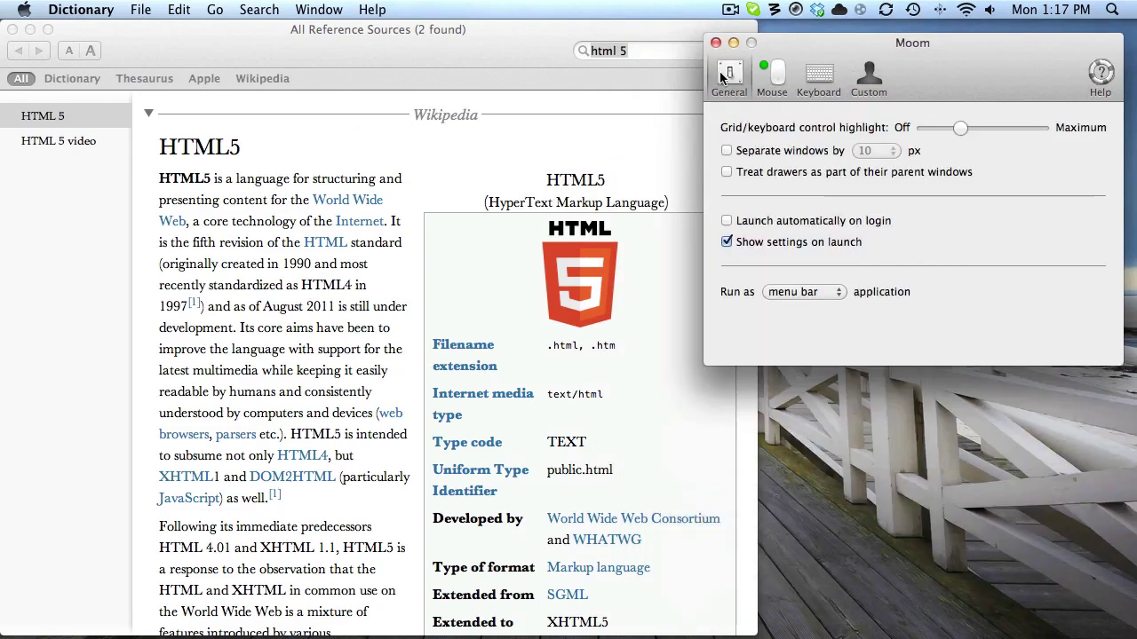
{"action": "left_click", "coordinate": [774, 9]}
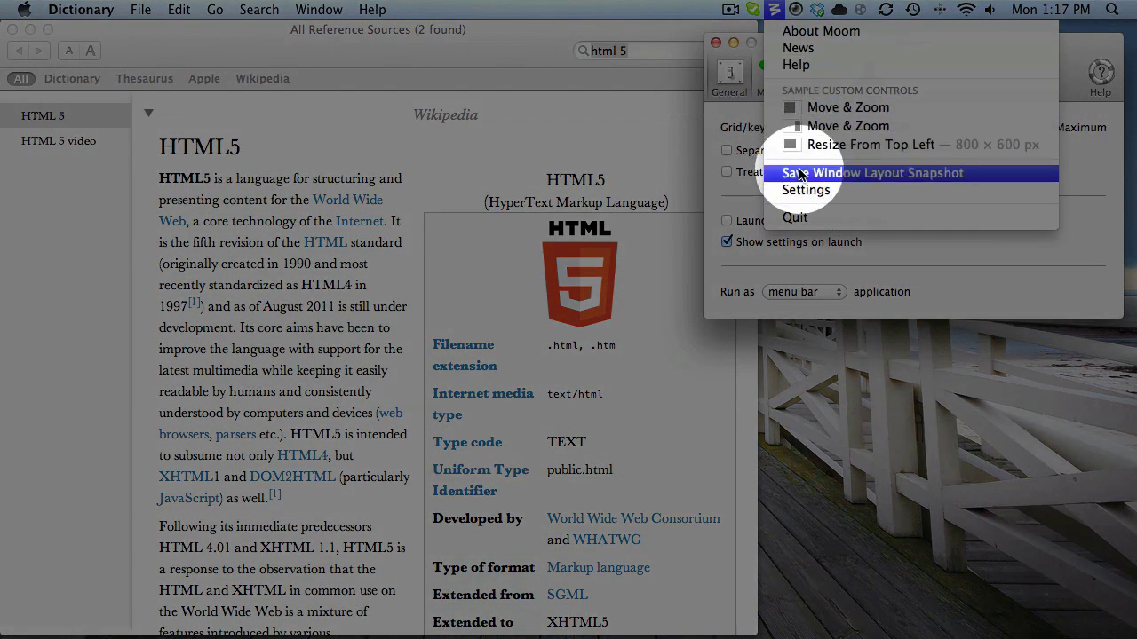
{"action": "left_click", "coordinate": [793, 172]}
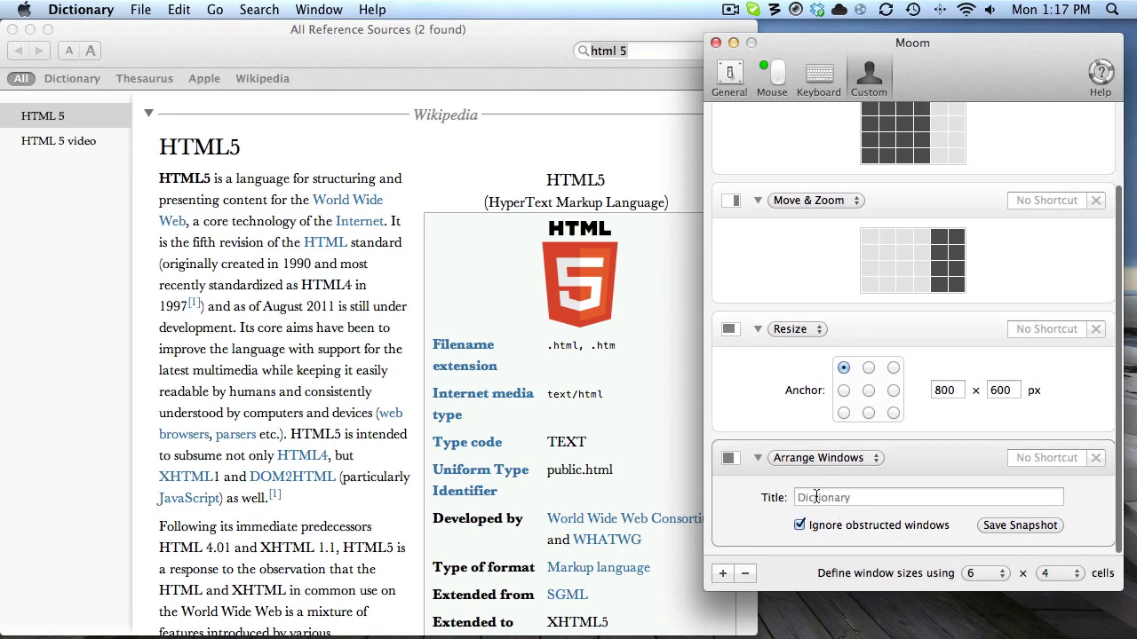
{"action": "left_click", "coordinate": [799, 525]}
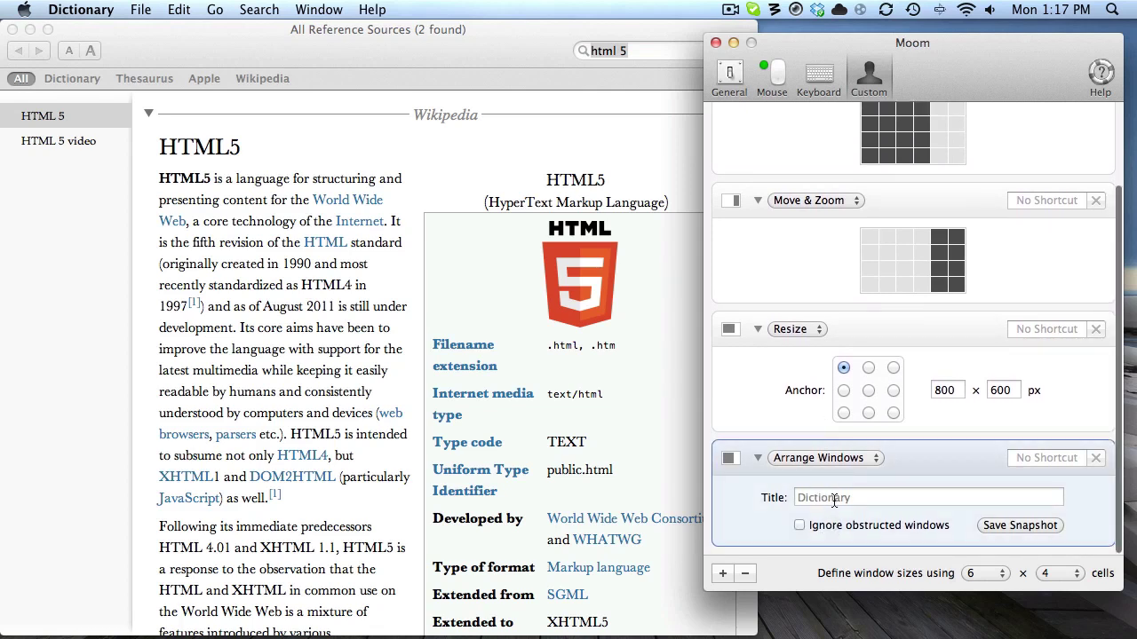
Title the new Arrange Windows control "Anyway" and save its snapshot
{"action": "left_click", "coordinate": [834, 499]}
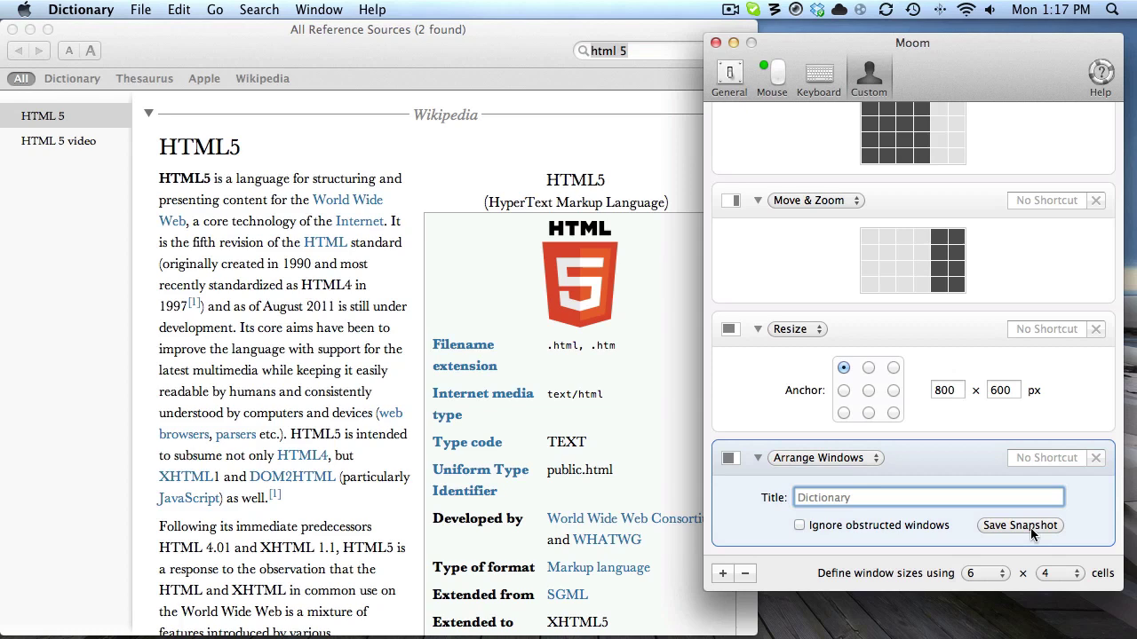
{"action": "type", "text": "Us"}
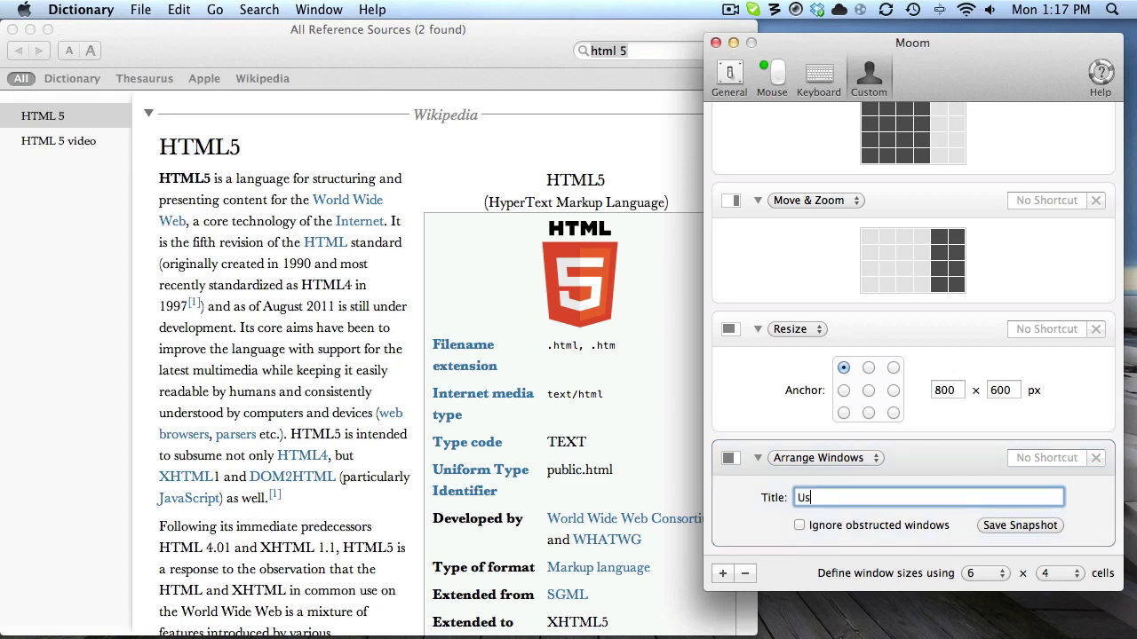
{"action": "type", "text": "efu"}
{"action": "key", "text": "BackSpace"}
{"action": "key", "text": "BackSpace"}
{"action": "key", "text": "BackSpace"}
{"action": "key", "text": "BackSpace"}
{"action": "key", "text": "BackSpace"}
{"action": "type", "text": "Anyway"}
{"action": "left_click", "coordinate": [1029, 525]}
Apply the saved Anyway window arrangement to the Dictionary window, and apply it again with Moom's settings window moved over it
{"action": "left_click", "coordinate": [641, 451]}
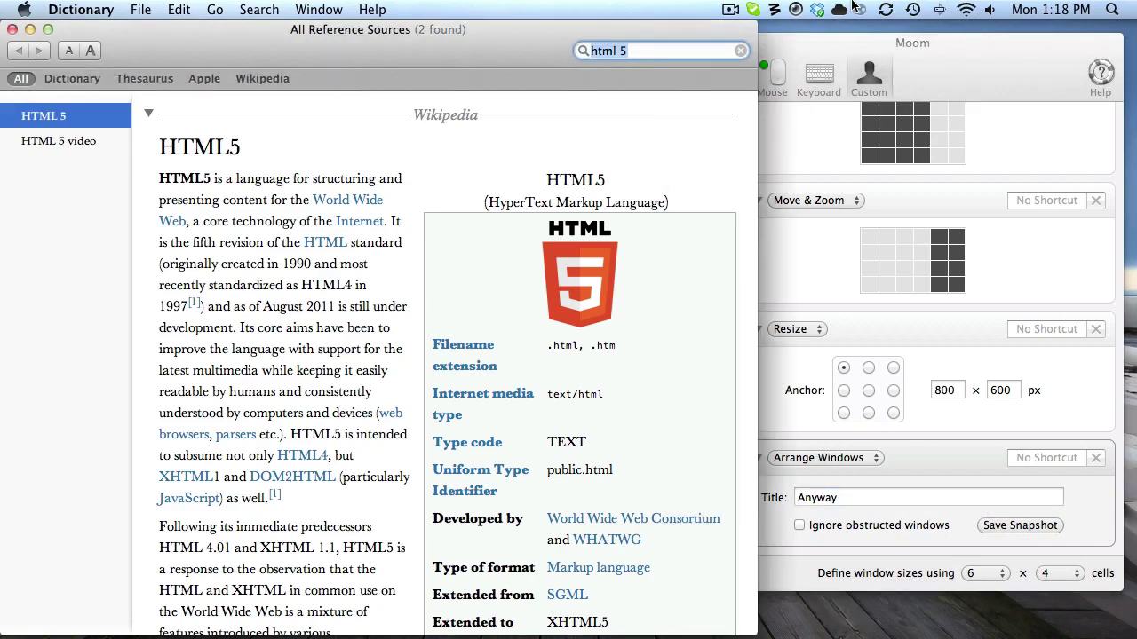
{"action": "left_click", "coordinate": [775, 9]}
{"action": "left_click", "coordinate": [809, 165]}
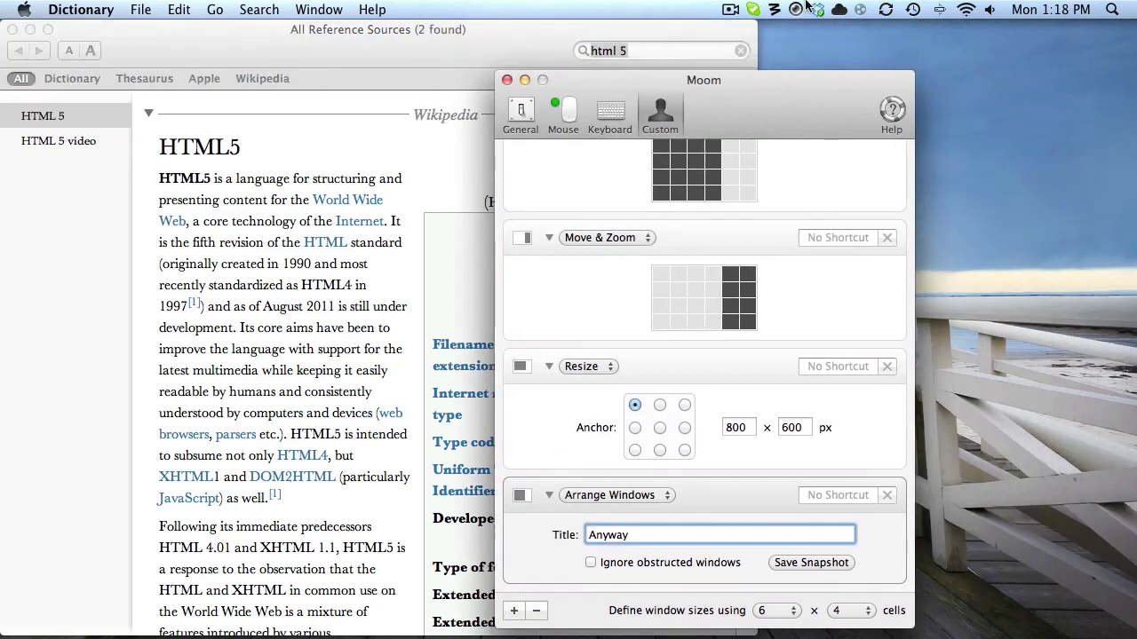
{"action": "left_click", "coordinate": [774, 9]}
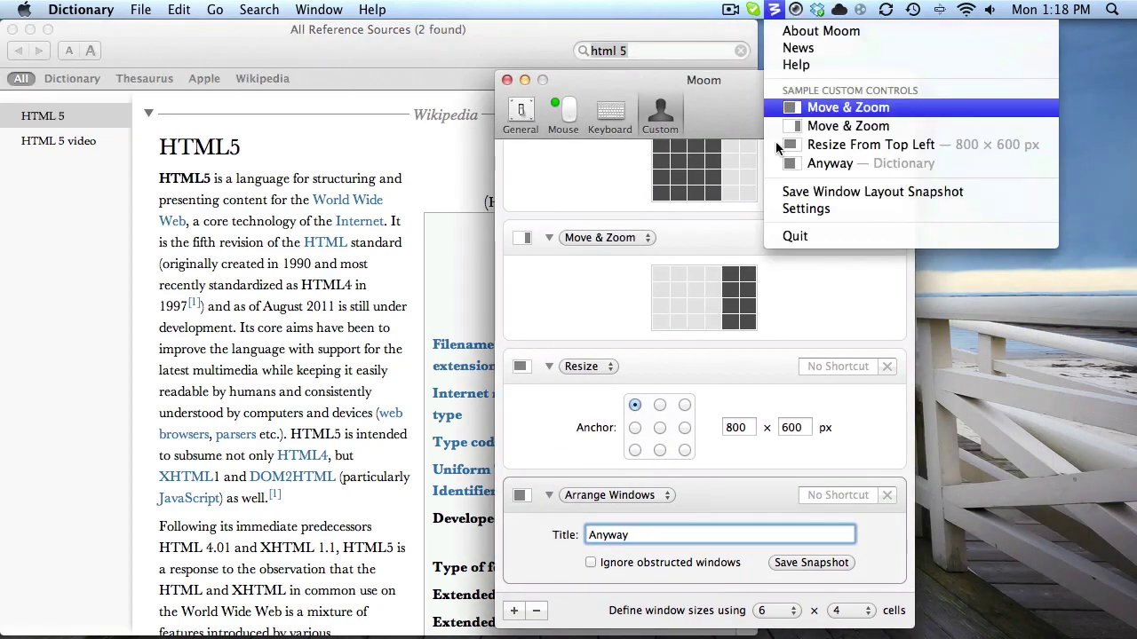
{"action": "left_click", "coordinate": [789, 166]}
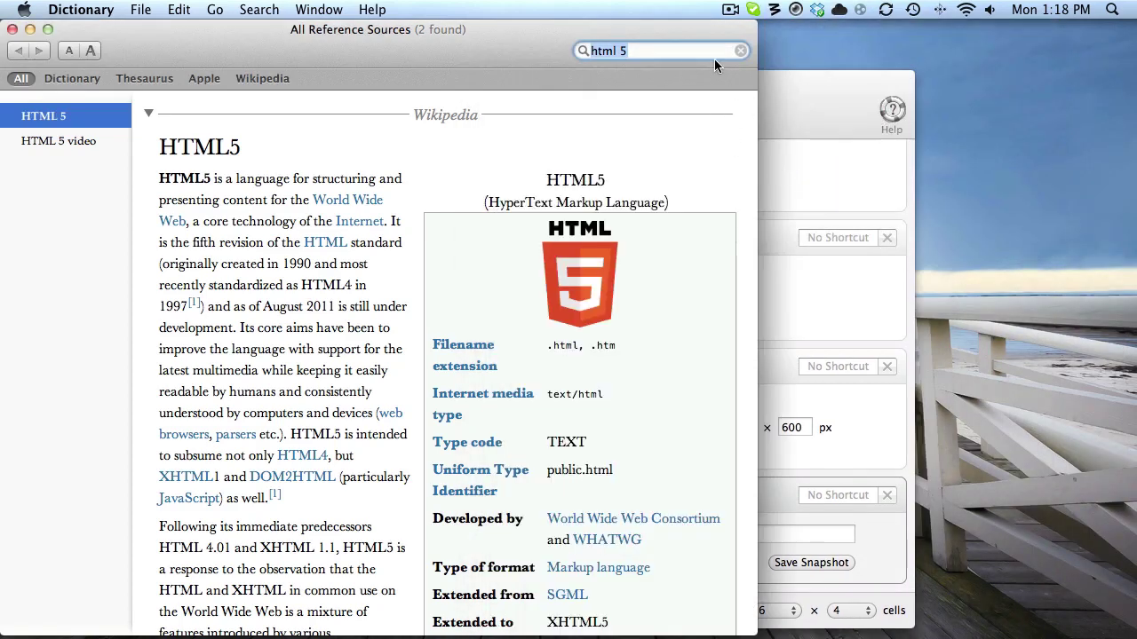
Move Moom's settings window farther right, switch between it and Dictionary, and review the available Moom custom controls
{"action": "left_click_drag", "start_coordinate": [823, 87], "coordinate": [1001, 81]}
{"action": "left_click", "coordinate": [396, 33]}
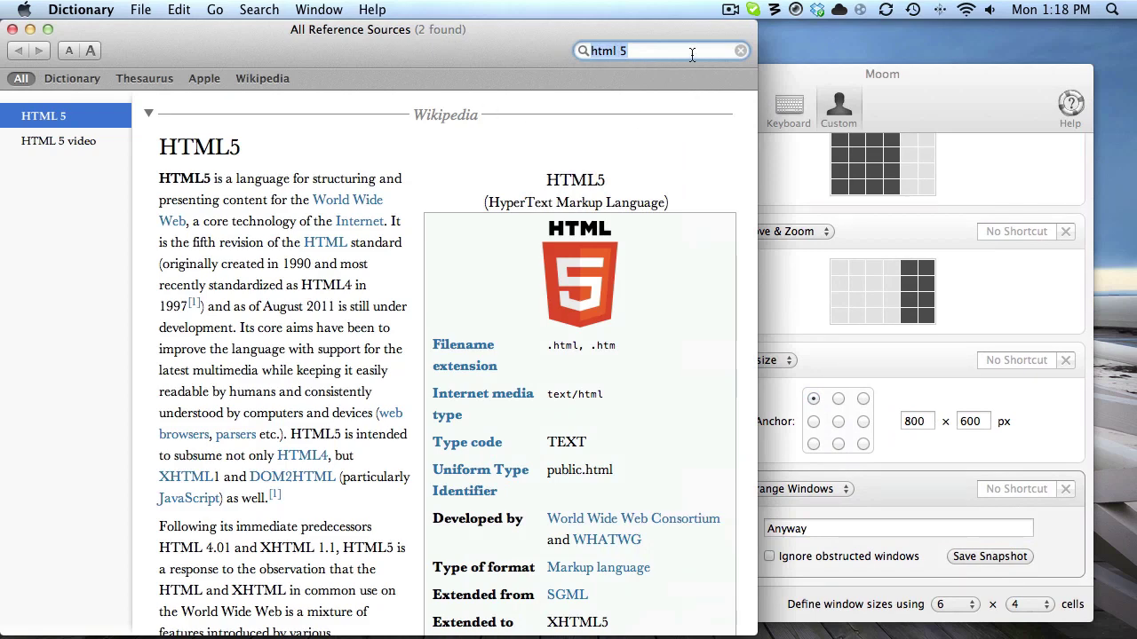
{"action": "left_click", "coordinate": [721, 55]}
{"action": "left_click", "coordinate": [815, 78]}
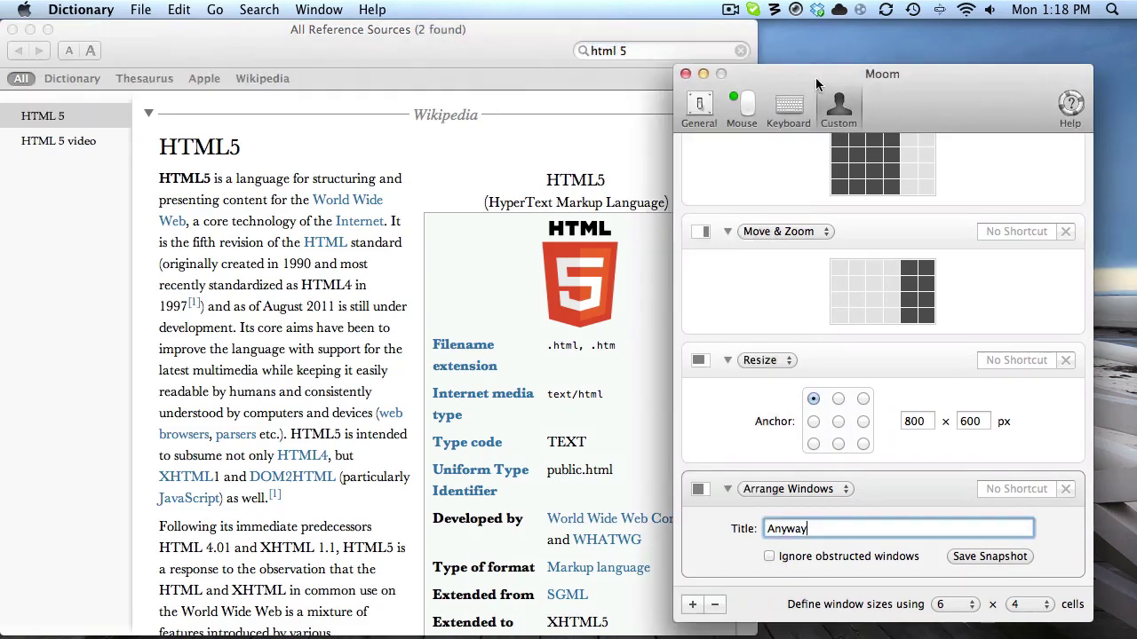
{"action": "left_click", "coordinate": [775, 9]}
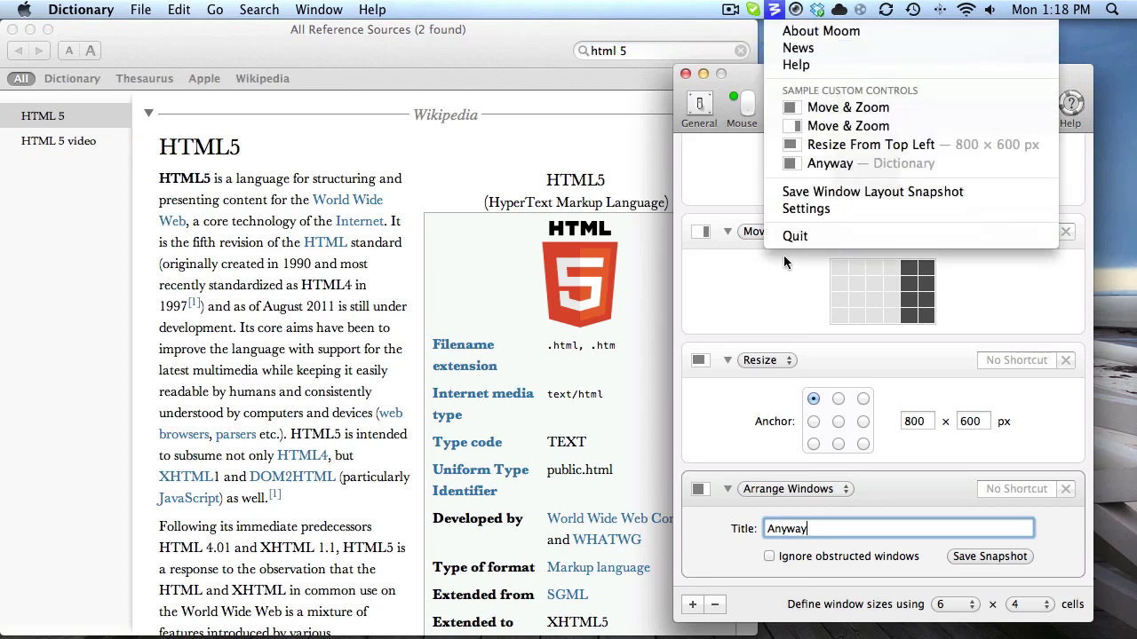
{"action": "left_click", "coordinate": [722, 130]}
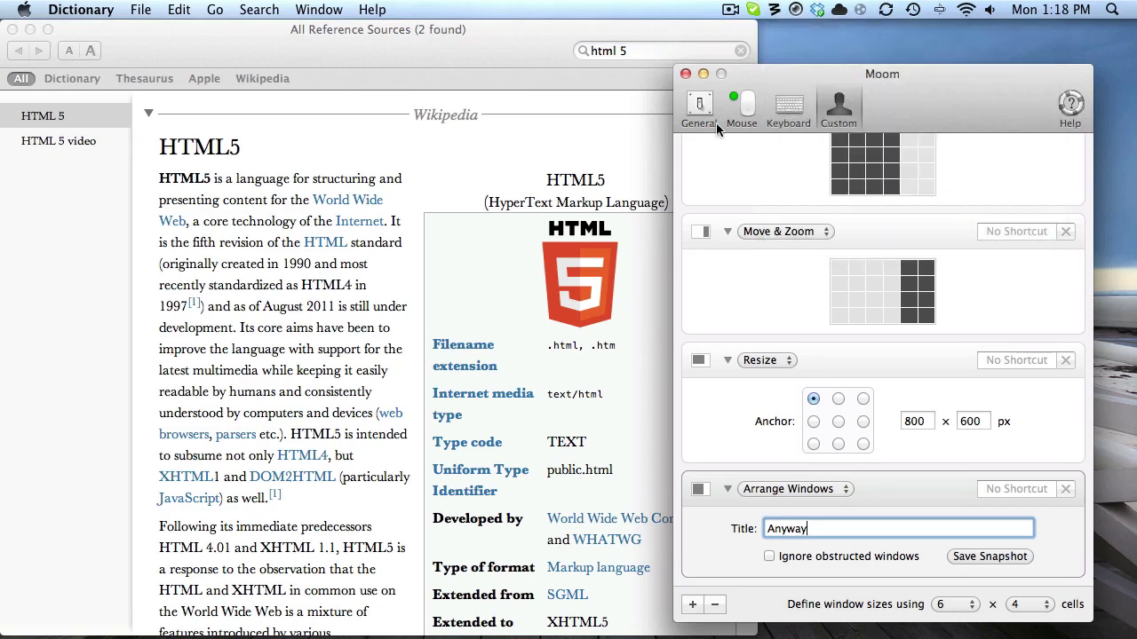
Close Moom's settings window and hide Dictionary to clear the desktop
{"action": "key", "text": "super+w"}
{"action": "left_click", "coordinate": [231, 135]}
{"action": "key", "text": "super+h"}
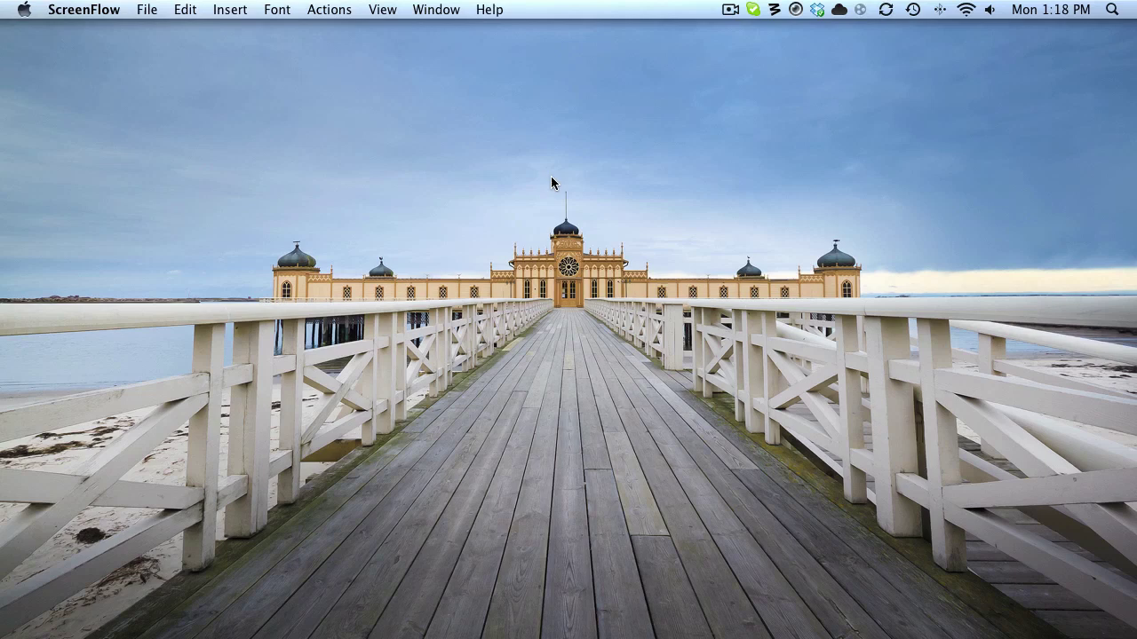